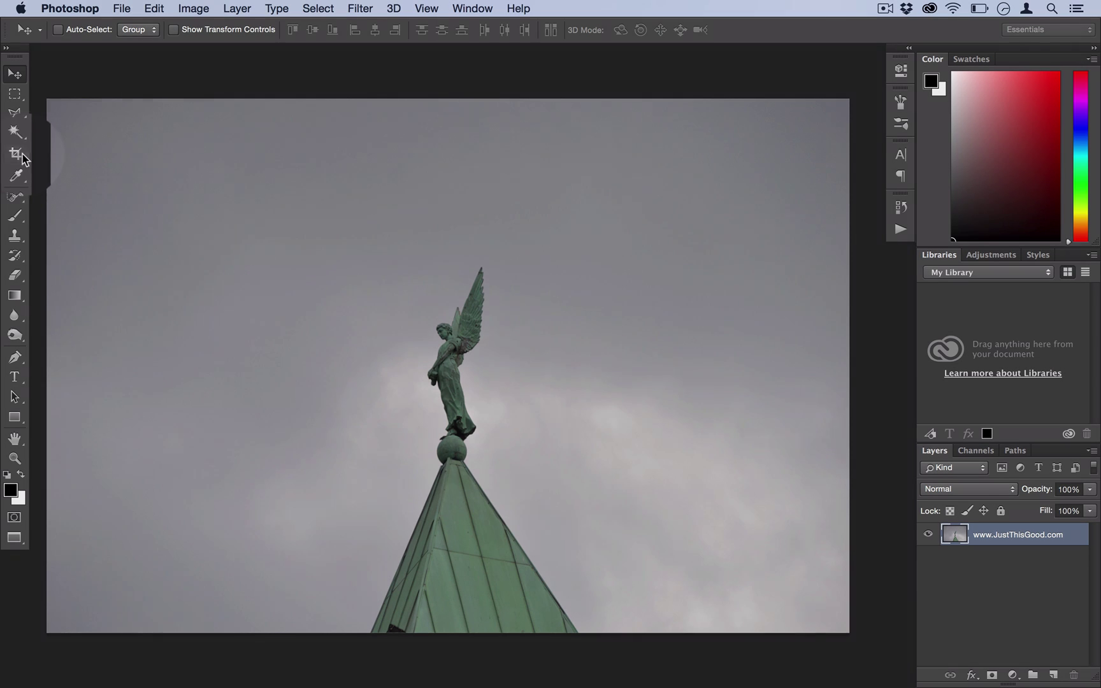
Crop the photo to a 16:9 ratio with the angel statue shifted higher, and commit the crop.
drag(15, 153, 44, 153)
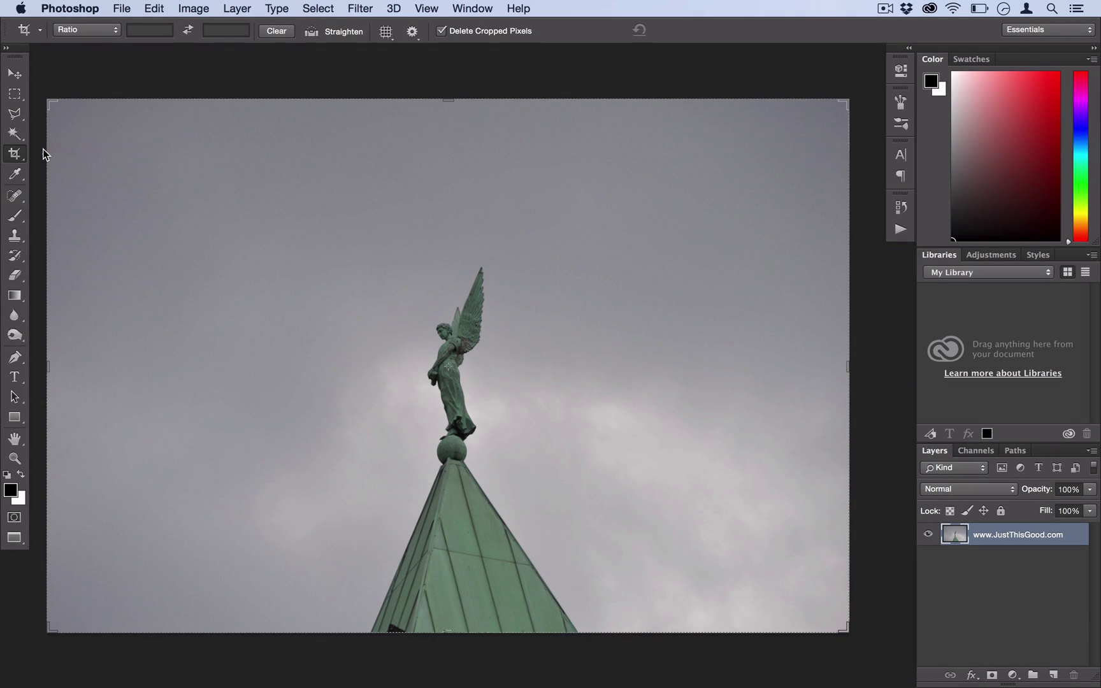
click(117, 30)
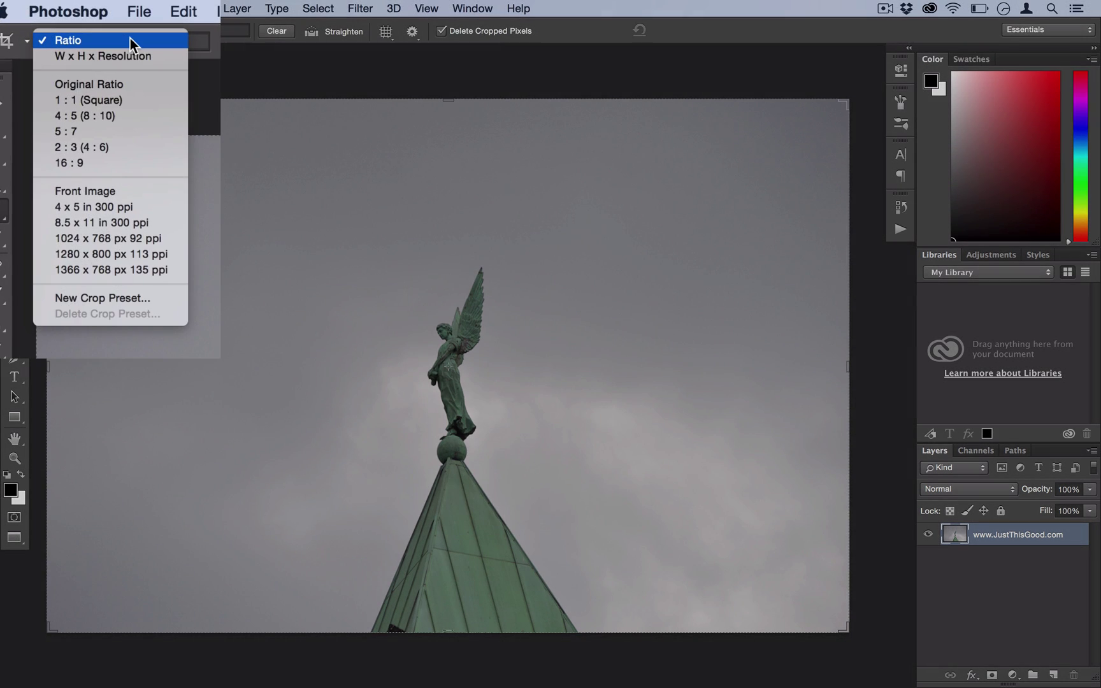
click(115, 162)
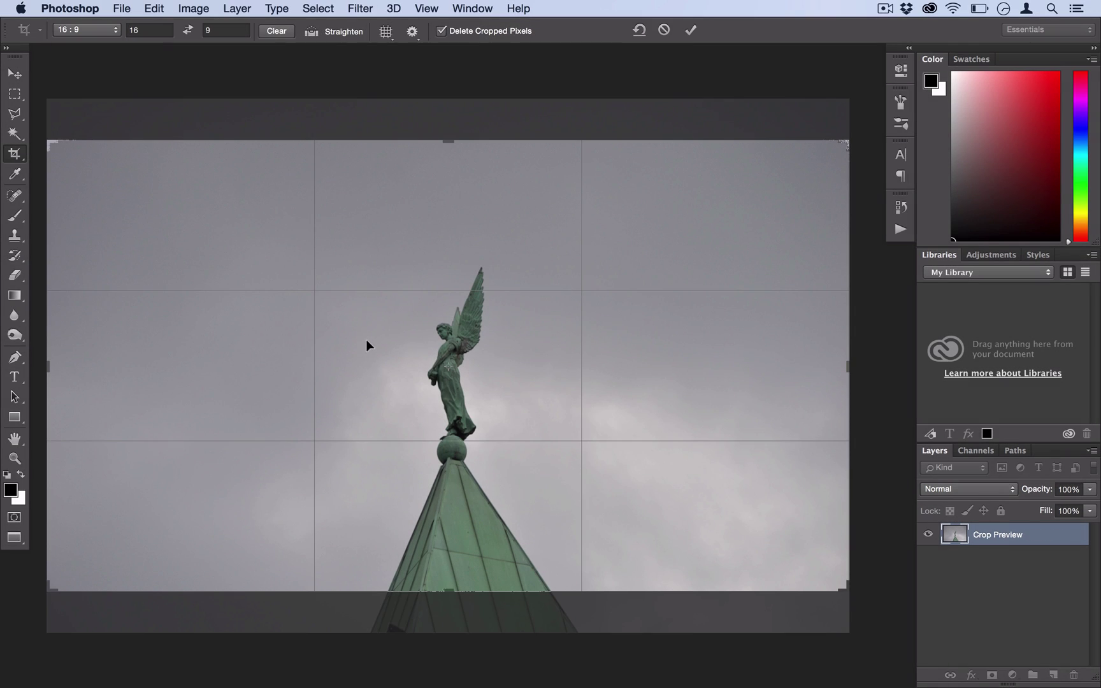
drag(364, 374, 368, 337)
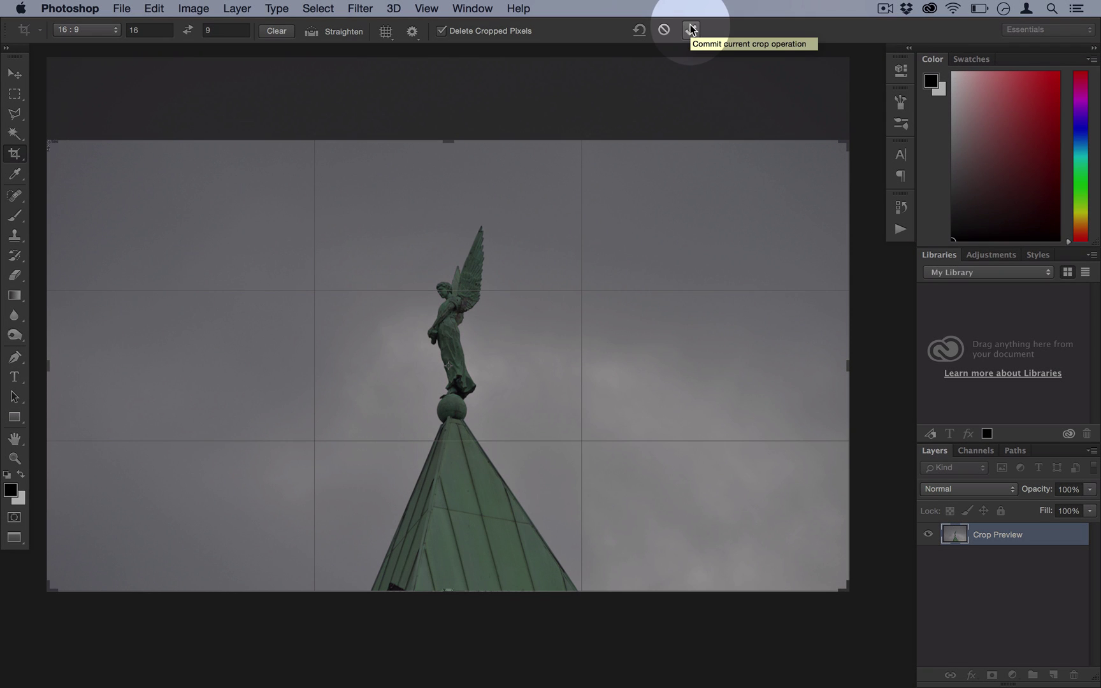
click(691, 29)
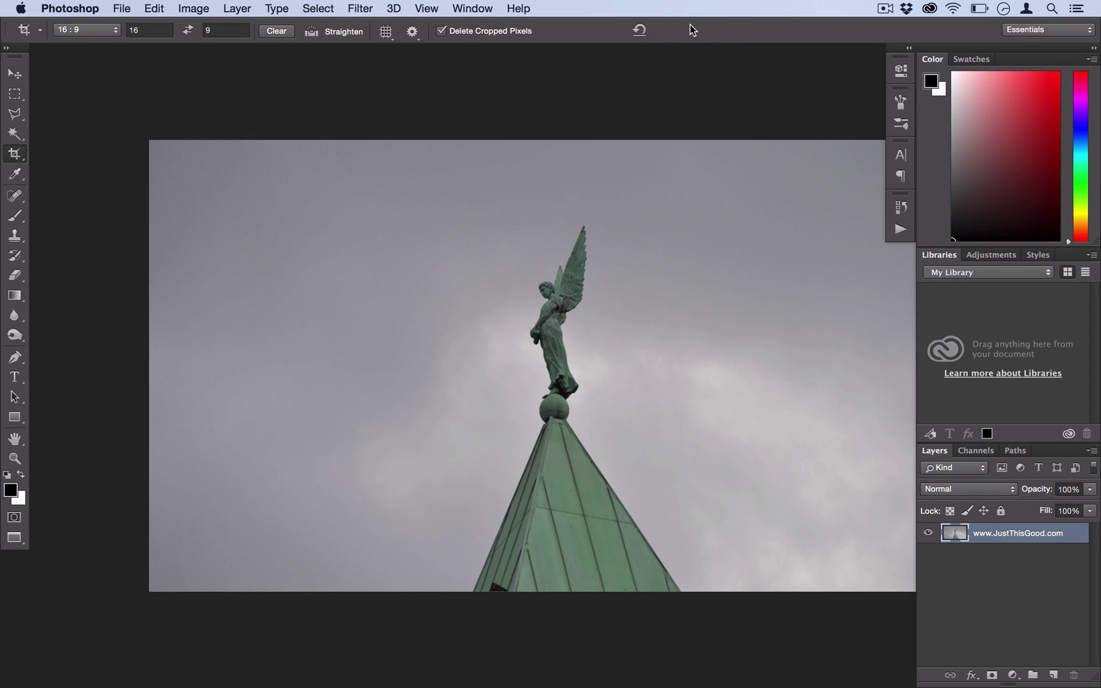
scroll(614, 266, down, 2)
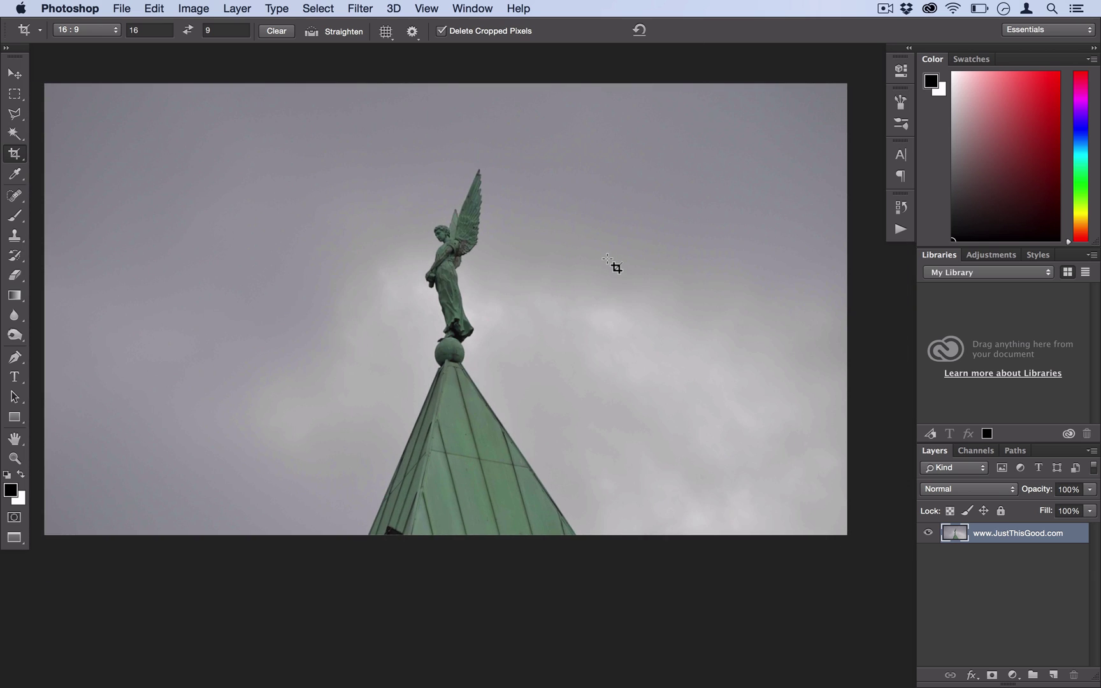
scroll(614, 265, left, 2)
key(v)
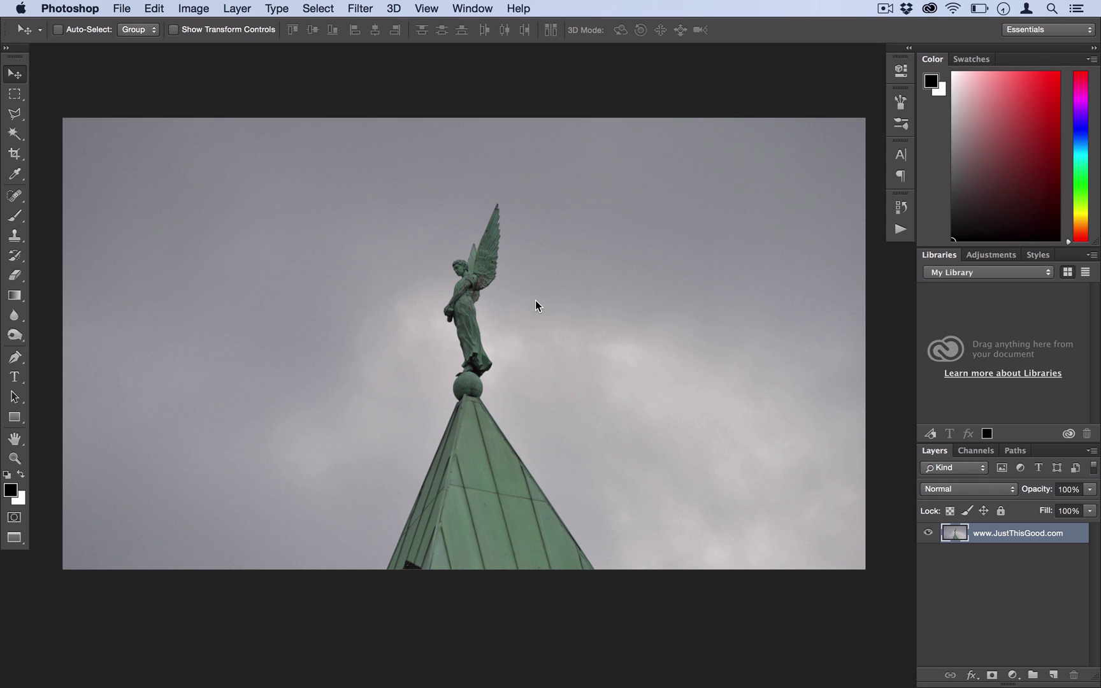
Add a Curves adjustment layer, Curves 1, from the Layer menu.
click(239, 8)
mouse_move(333, 166)
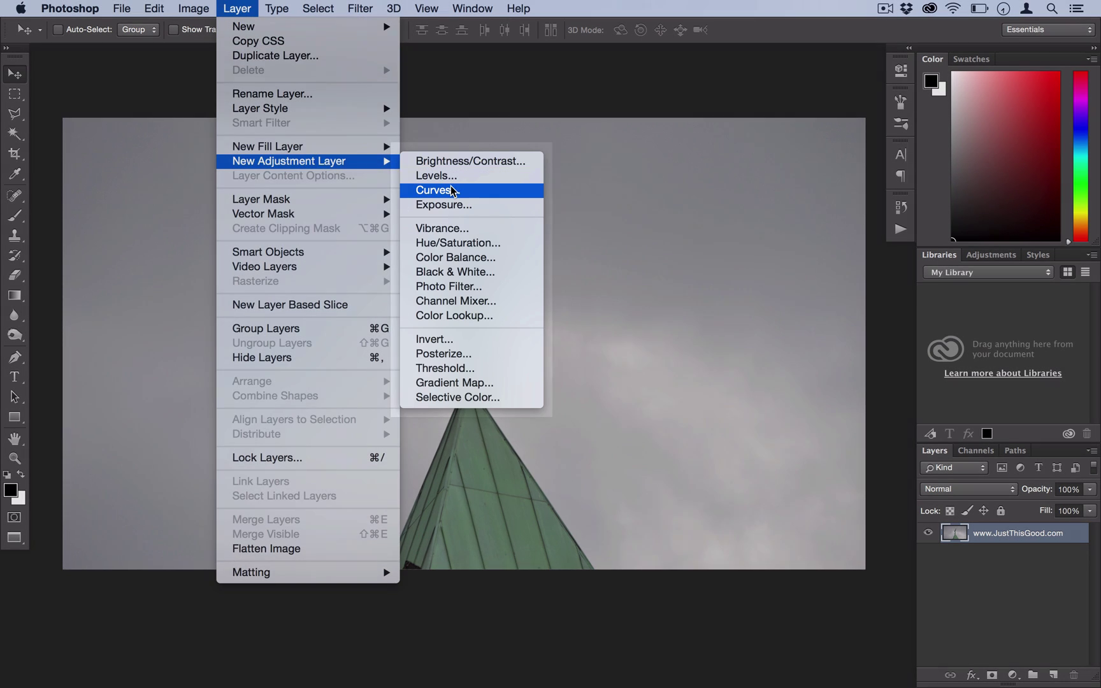
click(446, 190)
click(693, 304)
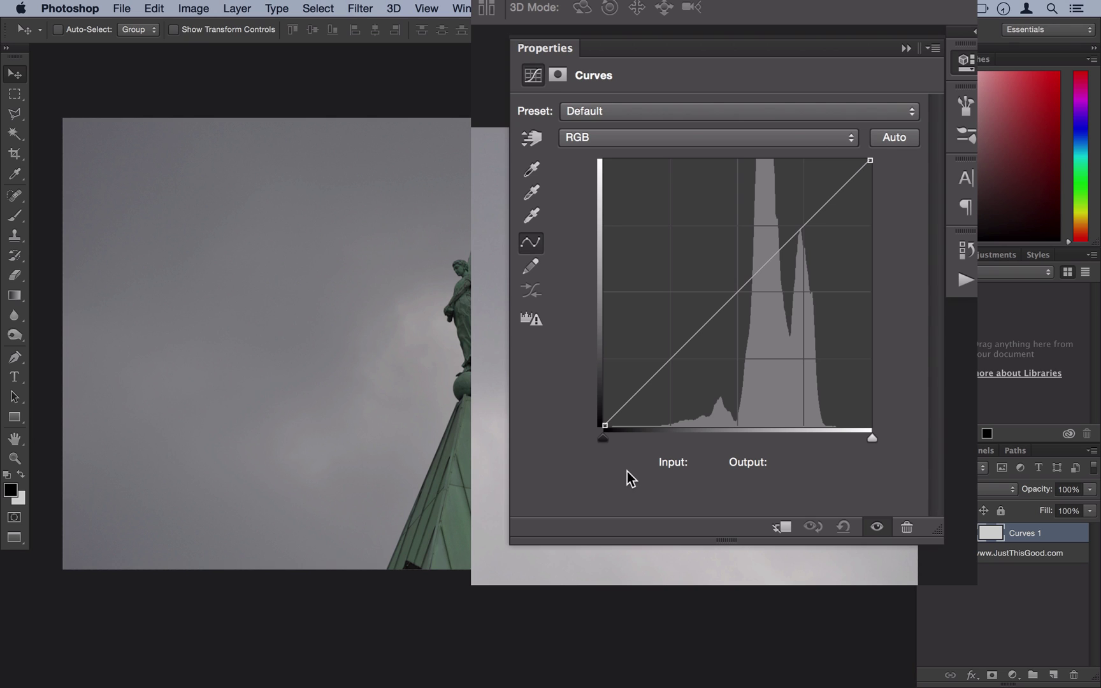
Shape an S-curve with points at 62→45, 126→128 and 187→210.
click(670, 359)
double_click(707, 462)
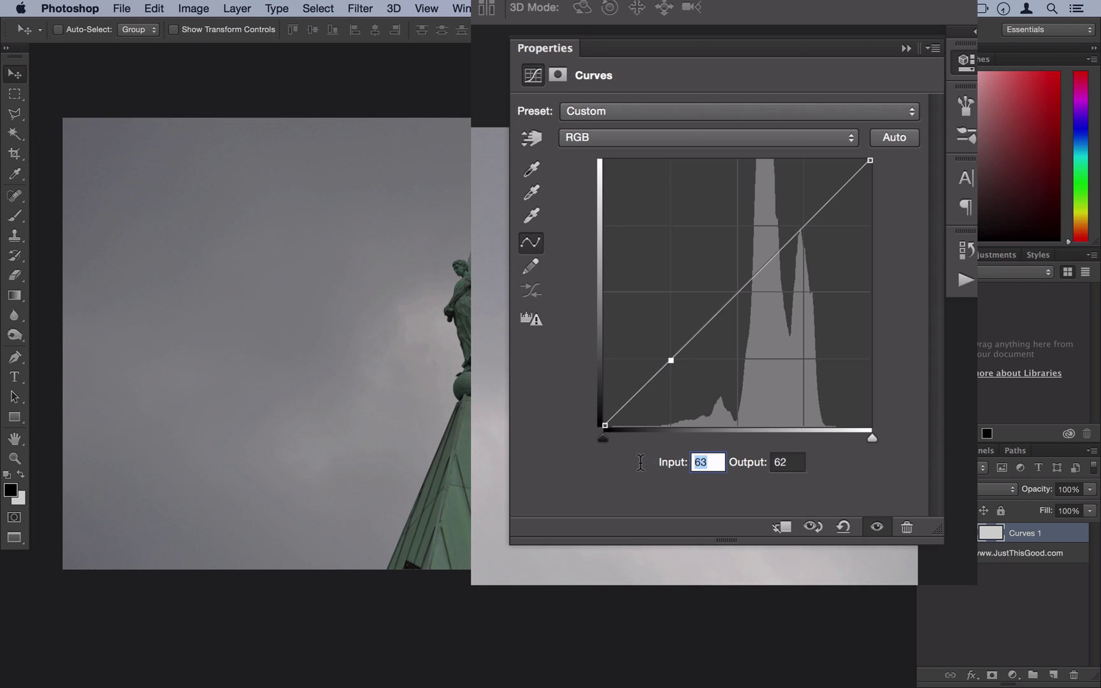
text(62)
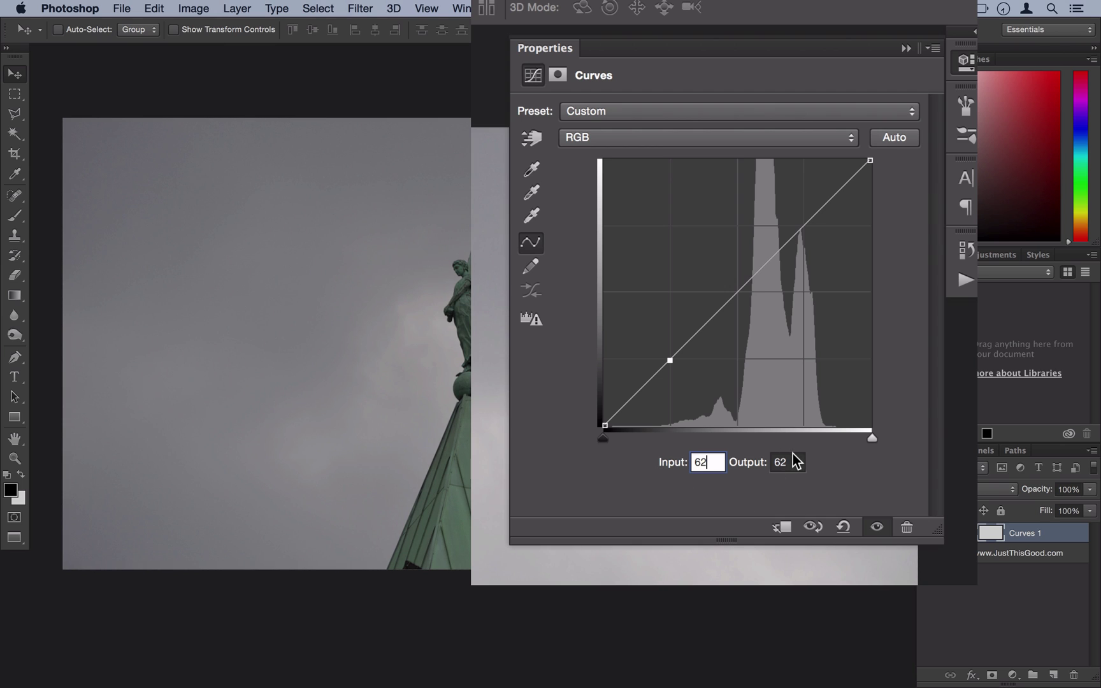
double_click(796, 461)
text(45)
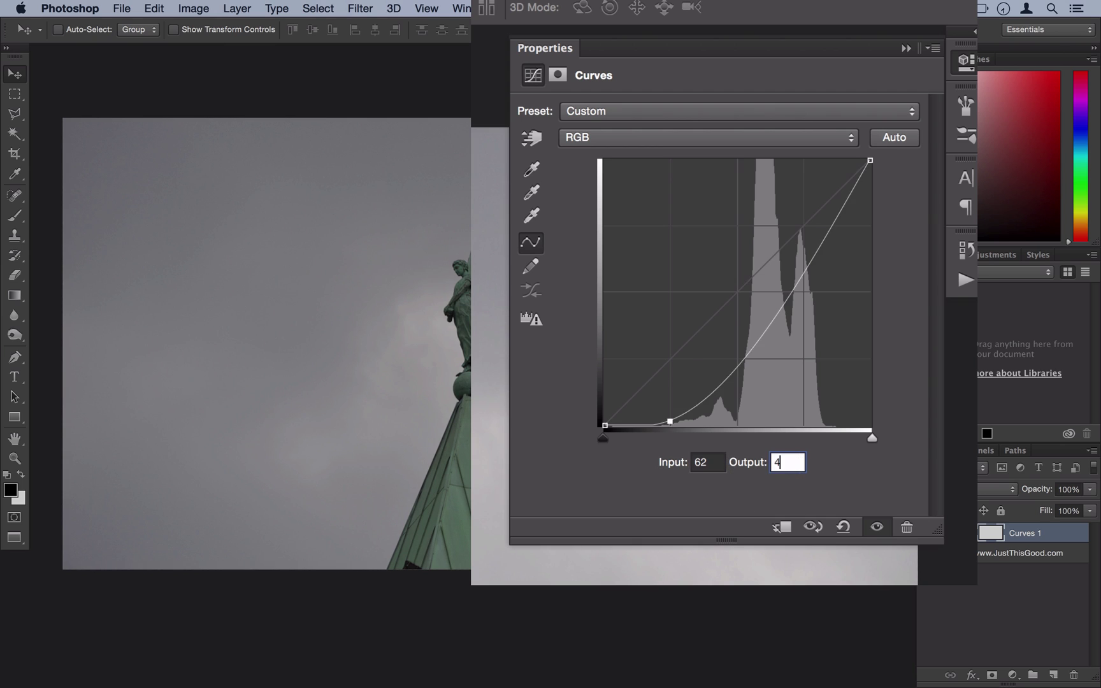
click(735, 291)
drag(732, 288, 732, 289)
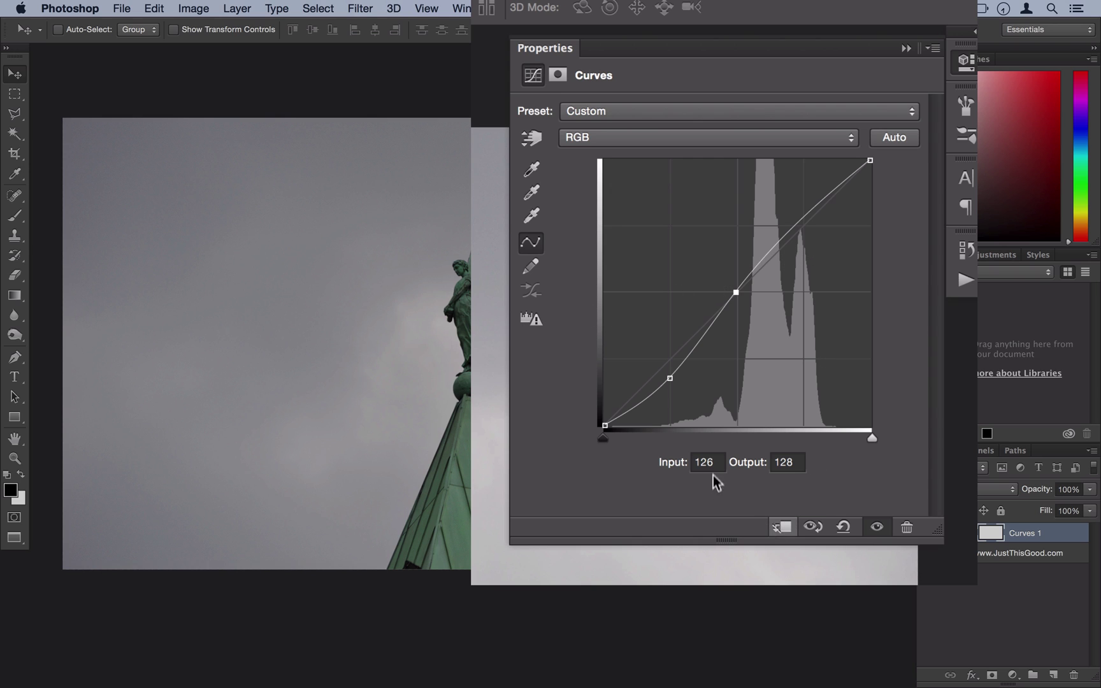
click(809, 206)
double_click(708, 463)
text(187)
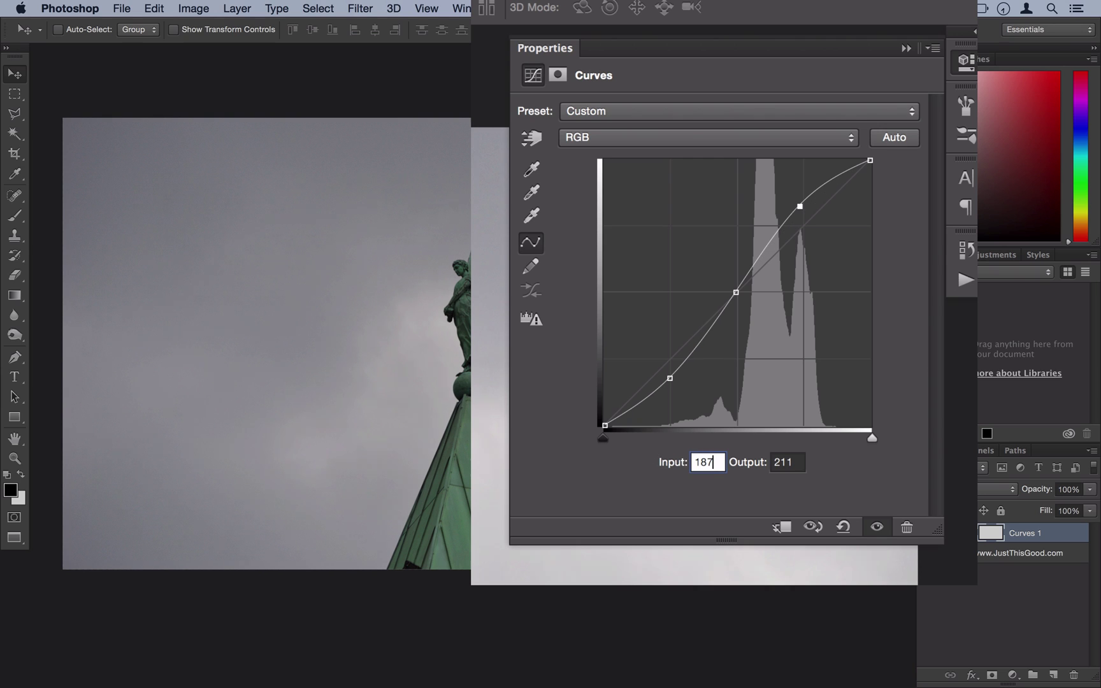
click(796, 461)
text(210)
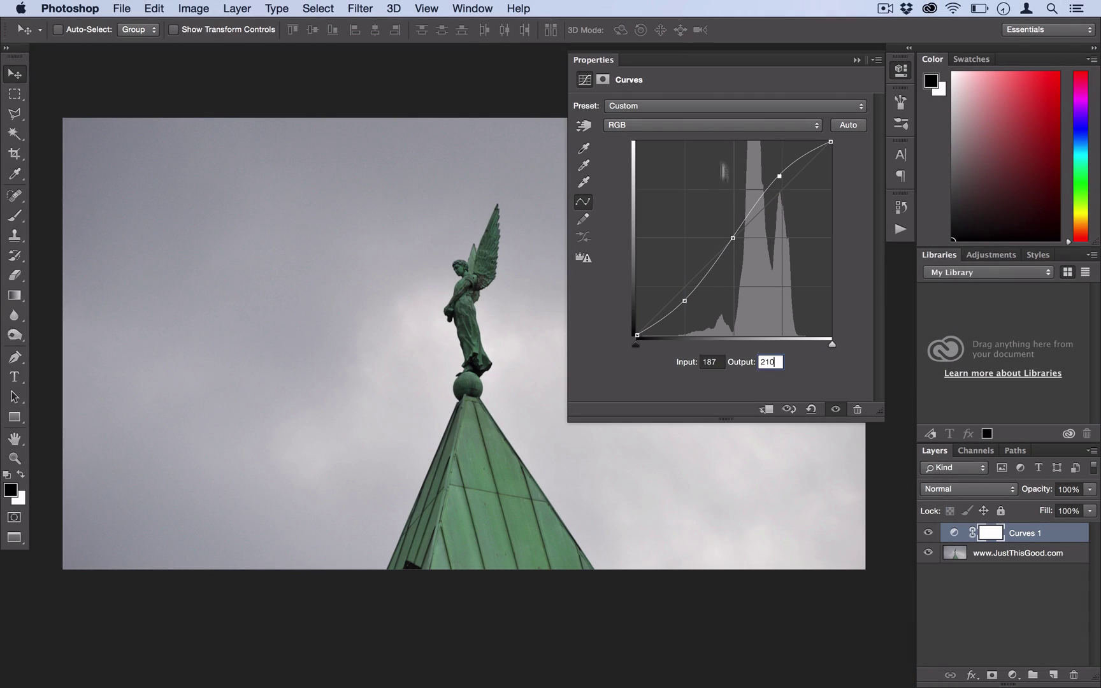
Switch to the Red channel and set its lower curve points to 54→31 and 105→86.
click(710, 122)
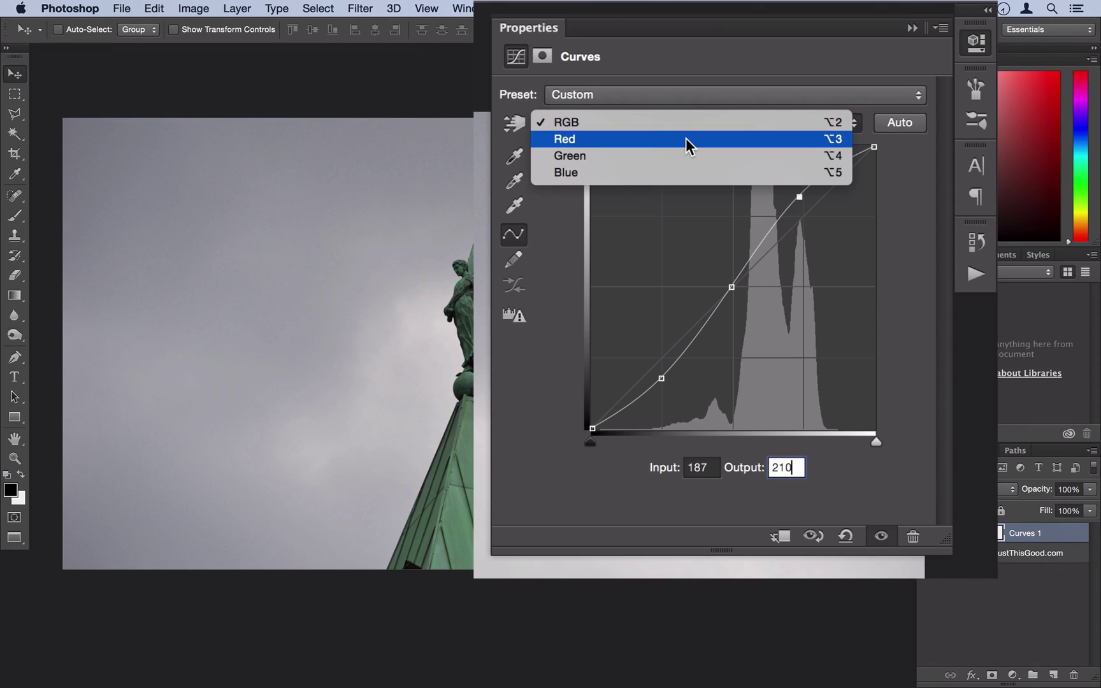
click(686, 137)
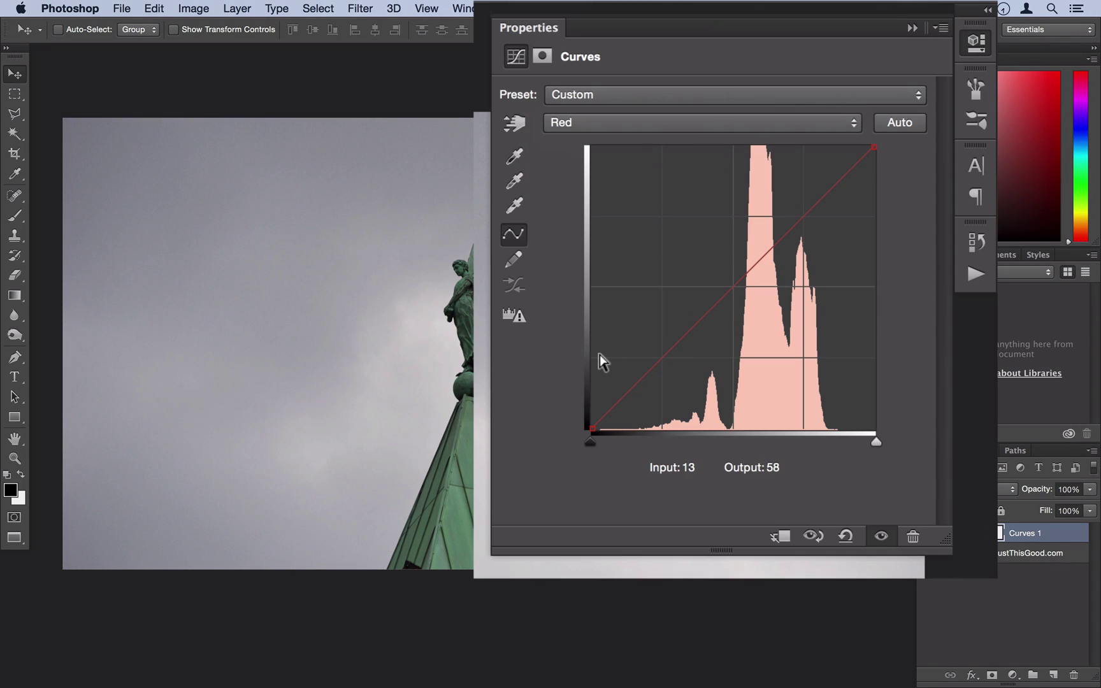
click(658, 356)
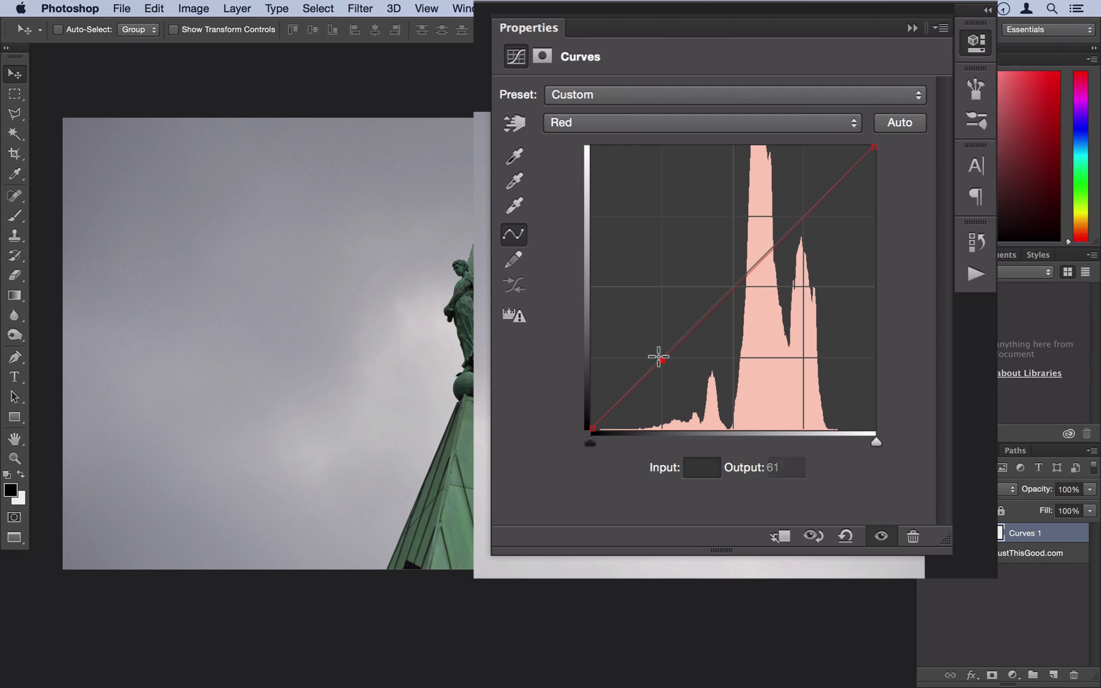
click(709, 468)
text(54)
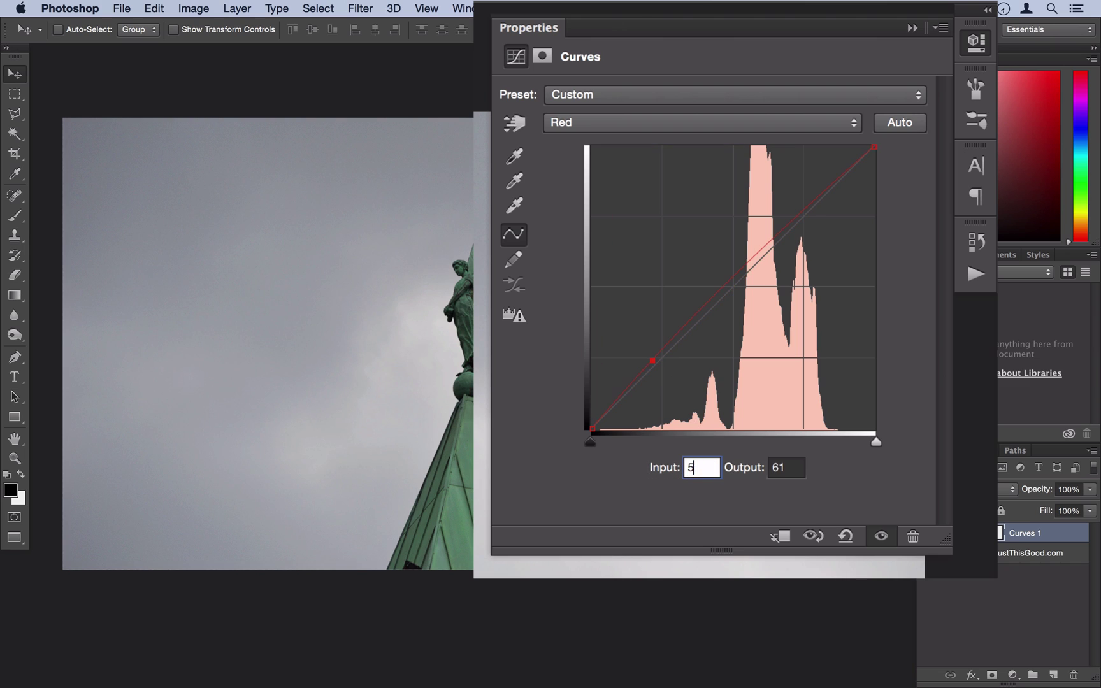
click(785, 466)
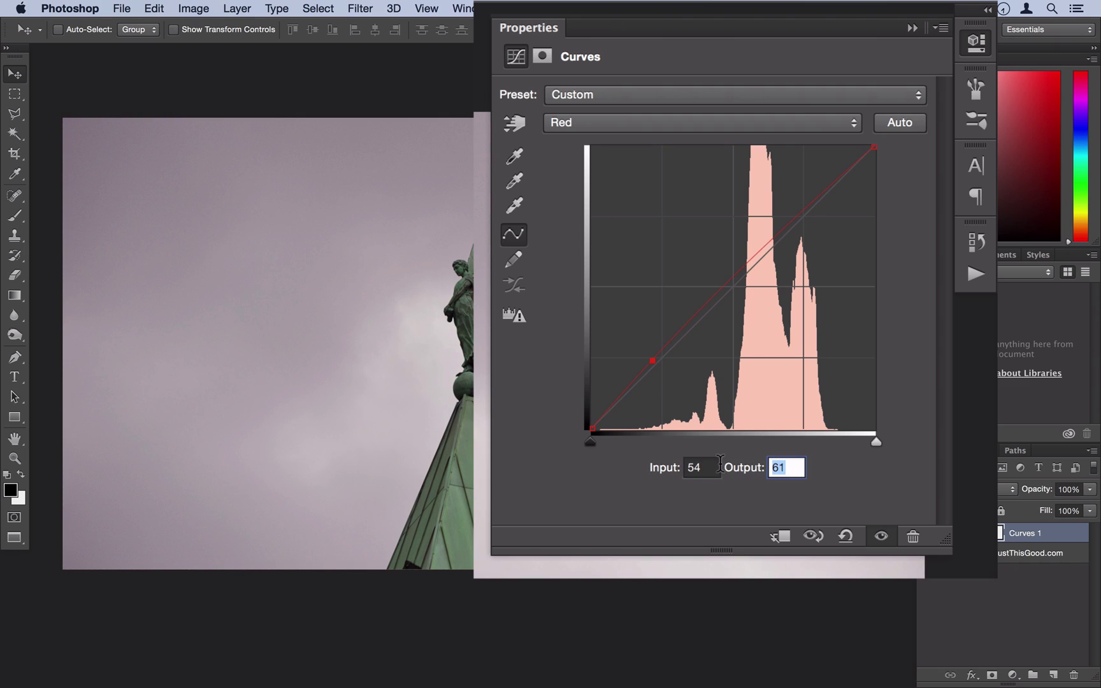
text(31)
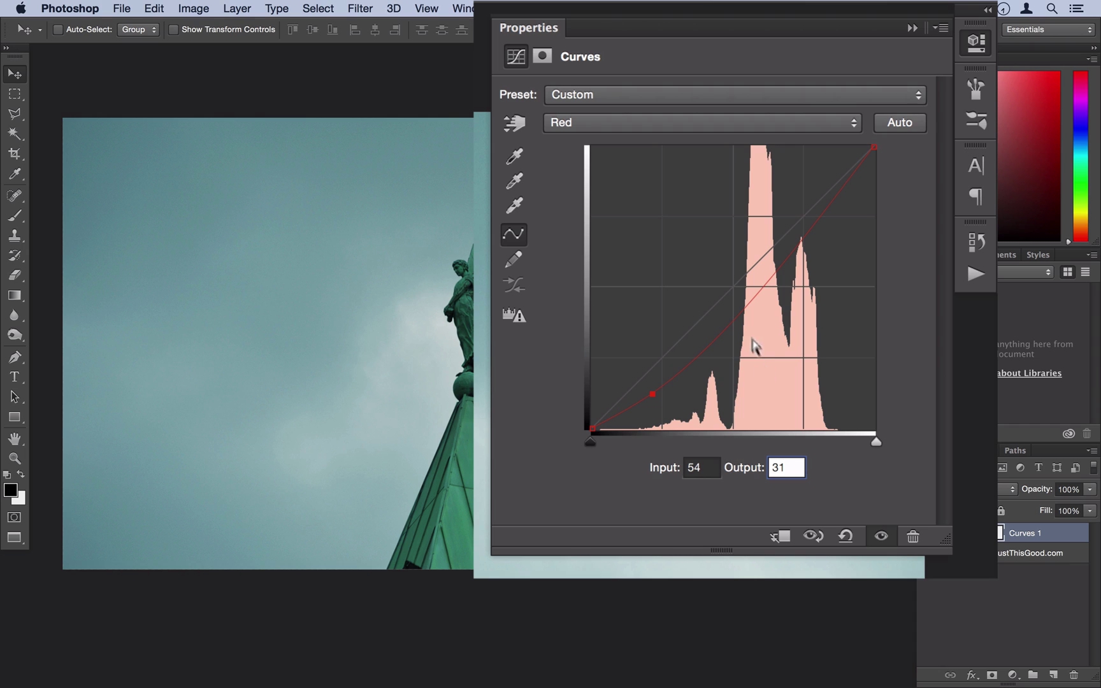
drag(729, 313, 705, 300)
click(713, 471)
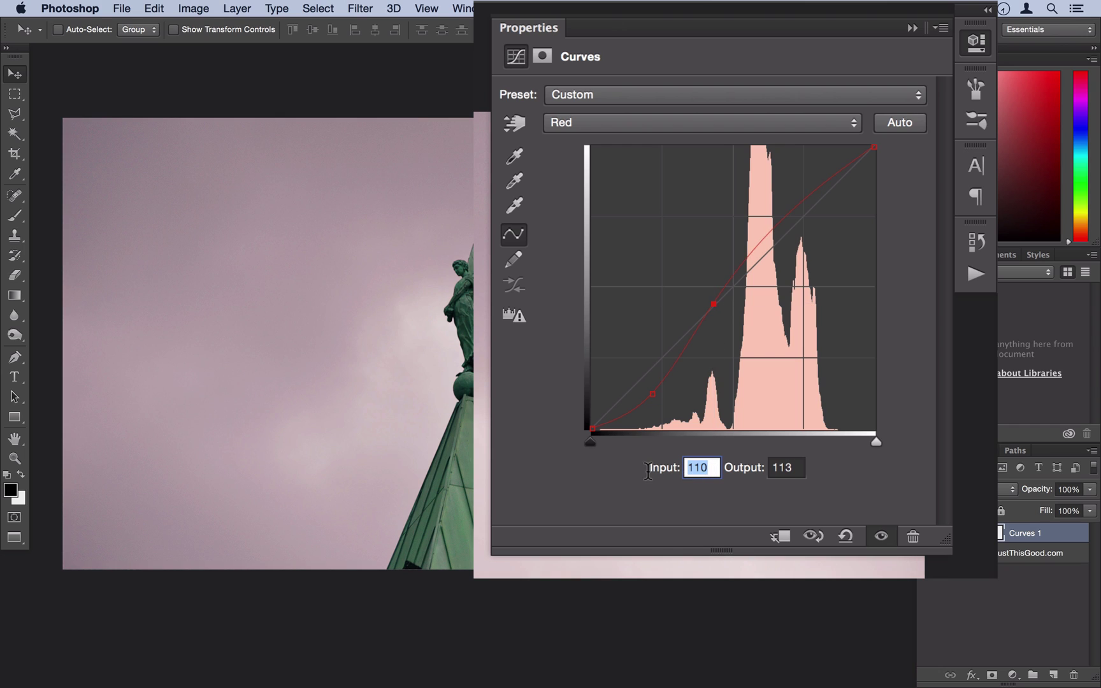
text(10)
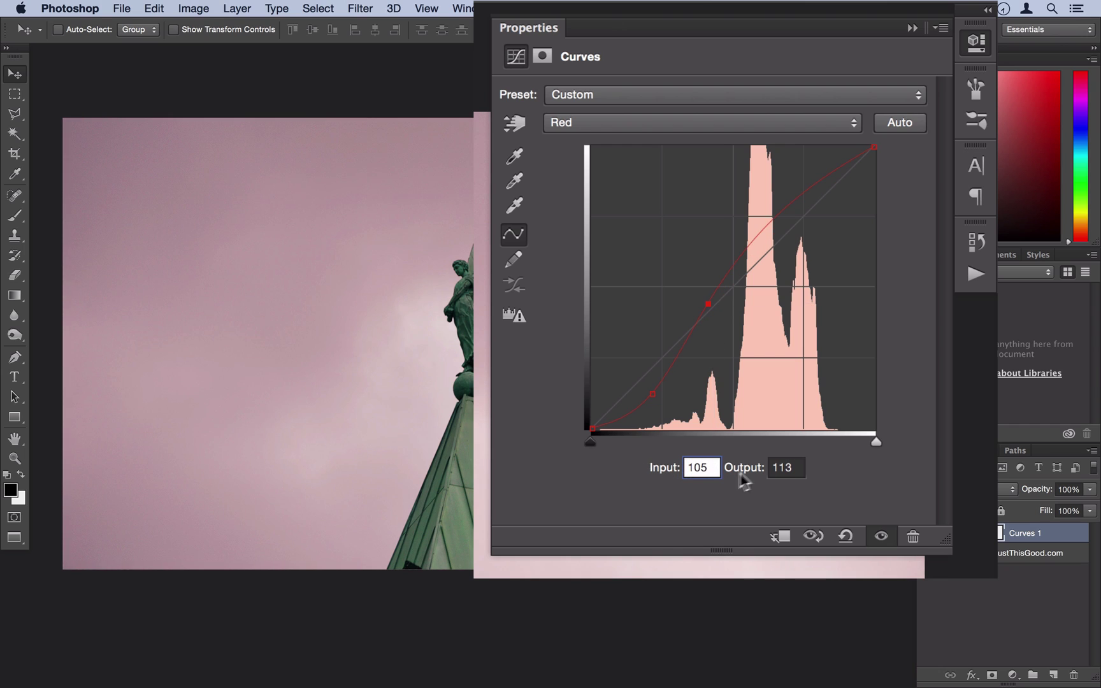
click(795, 463)
text(86)
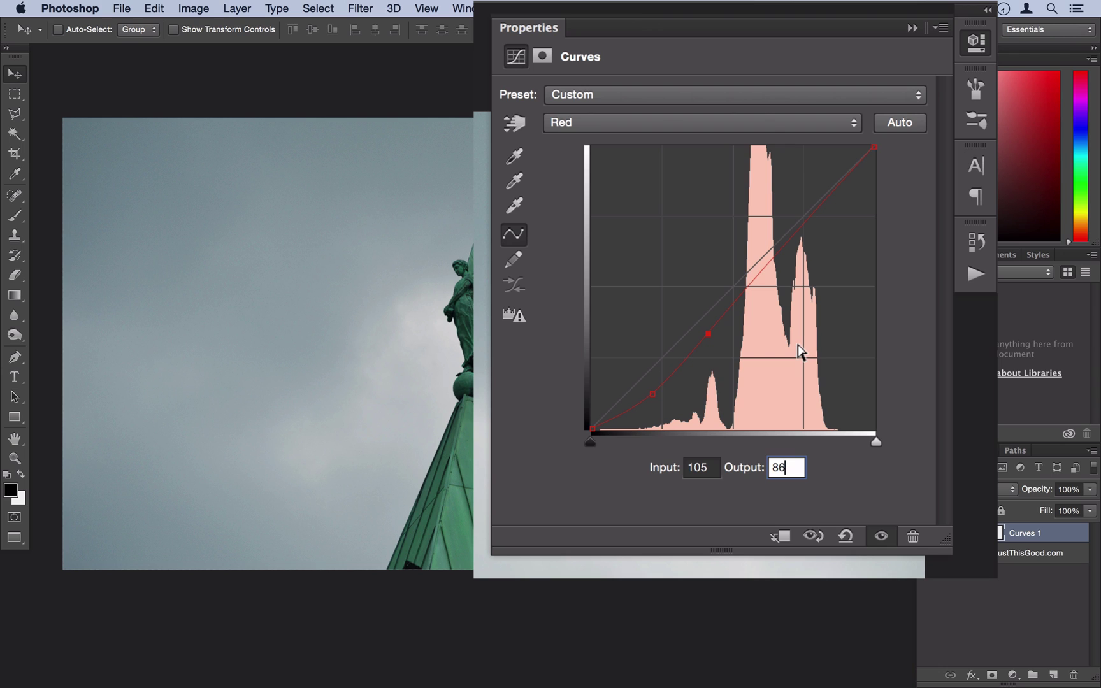
Add upper Red curve points at 148→144 and 200→213.
click(777, 247)
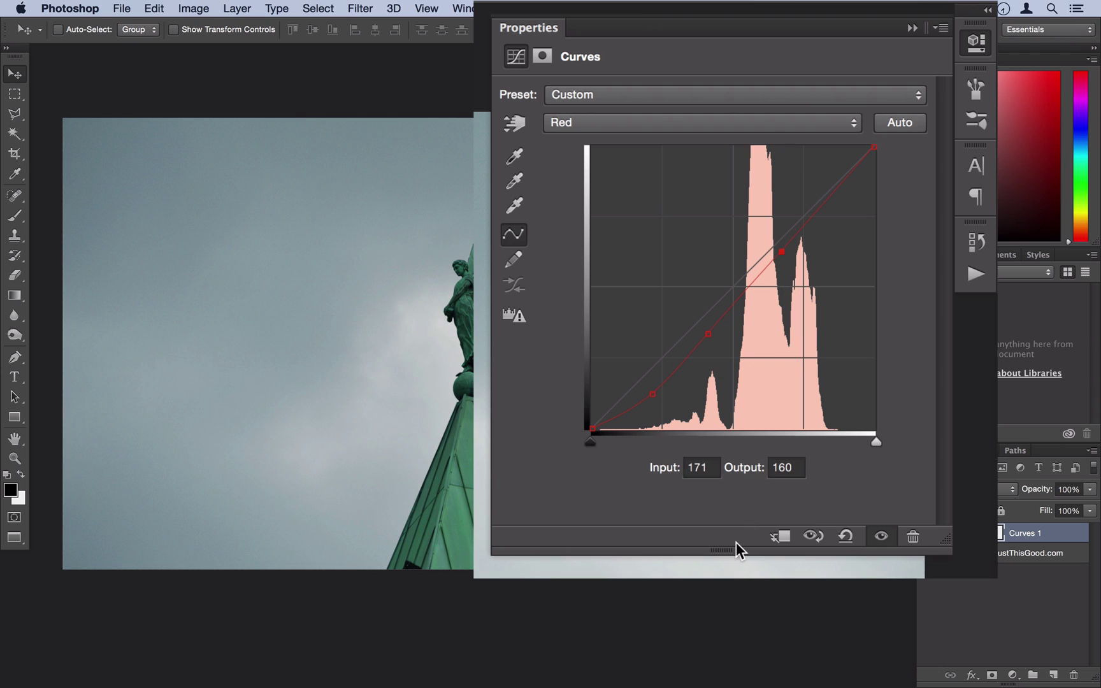
click(701, 467)
text(148)
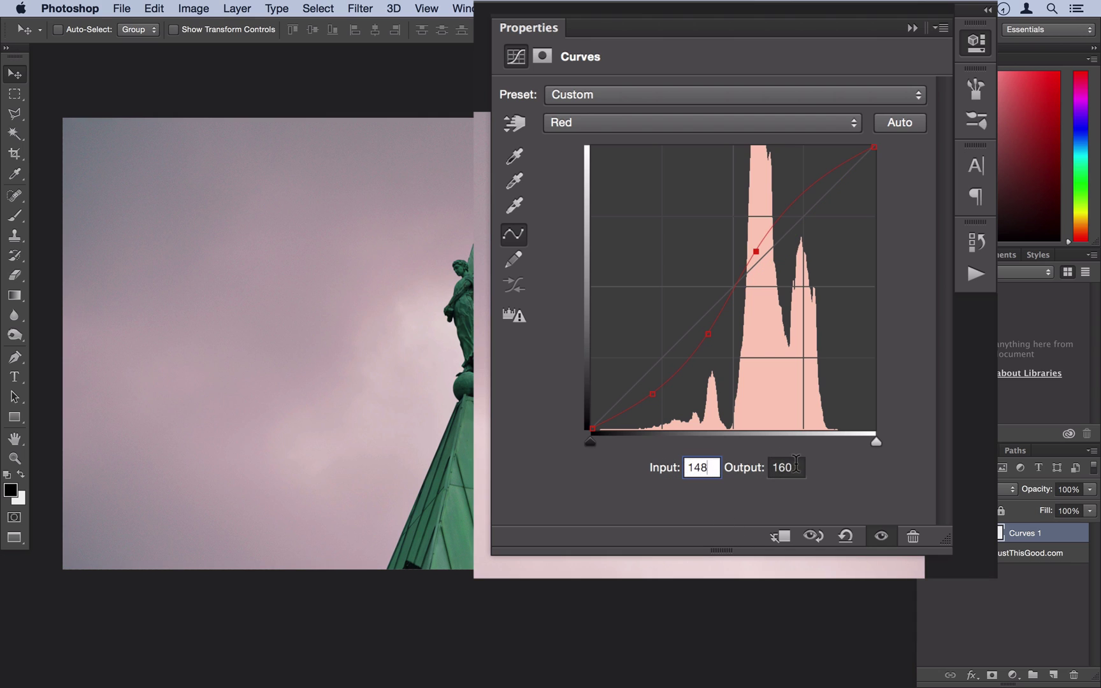
key(Tab)
text(144)
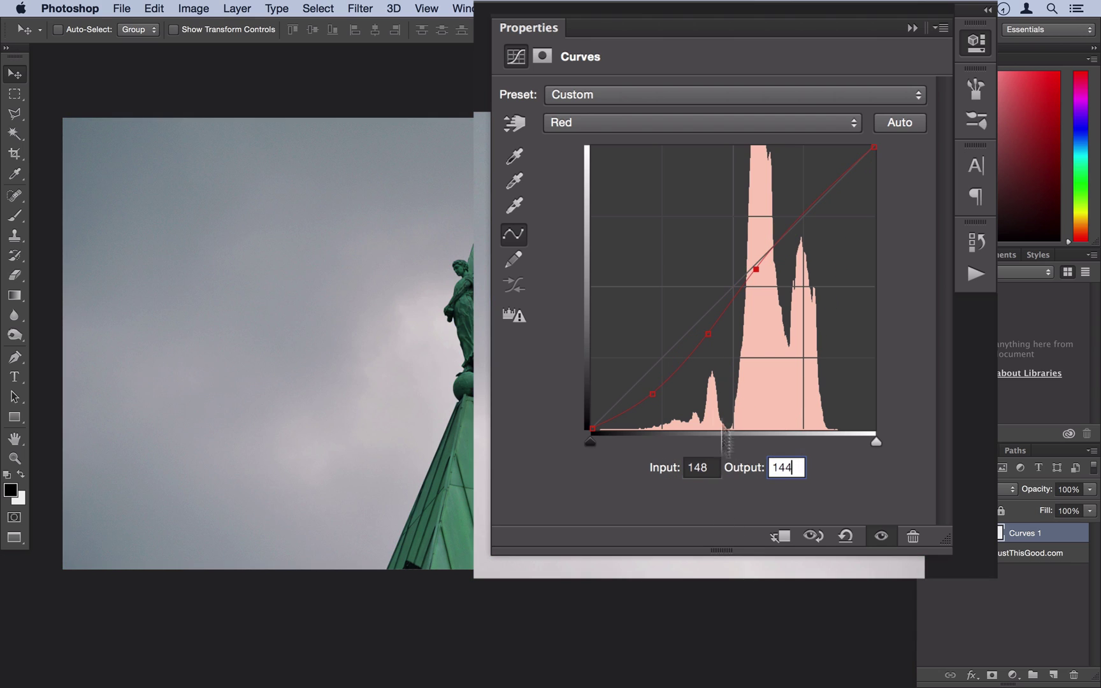
click(828, 190)
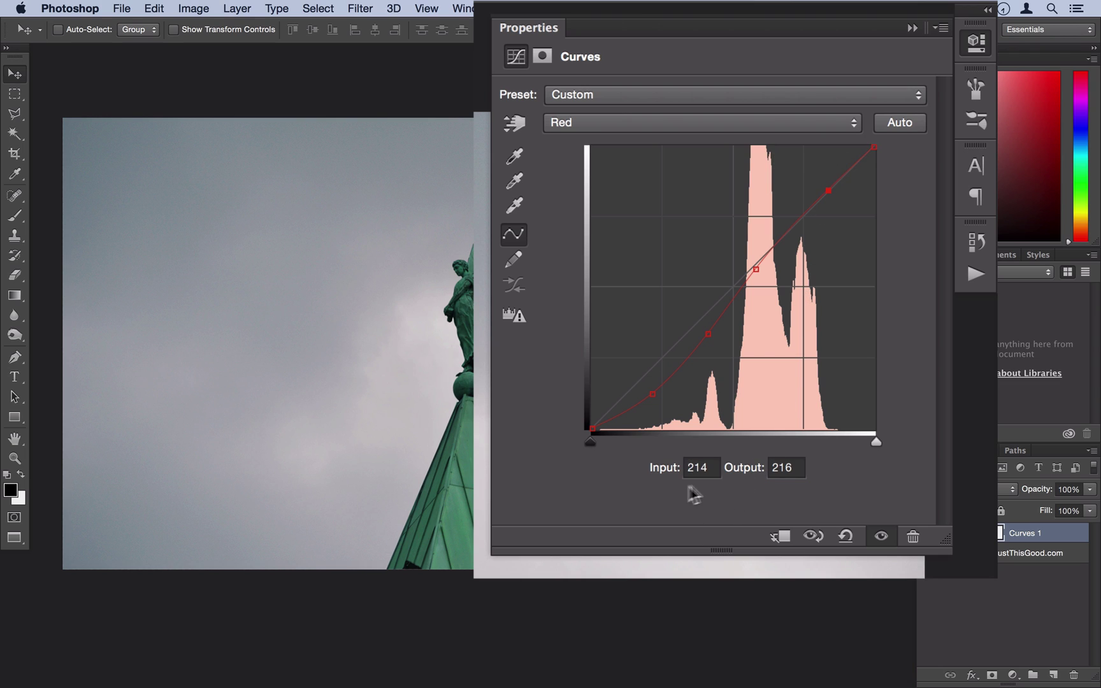
click(696, 467)
text(200)
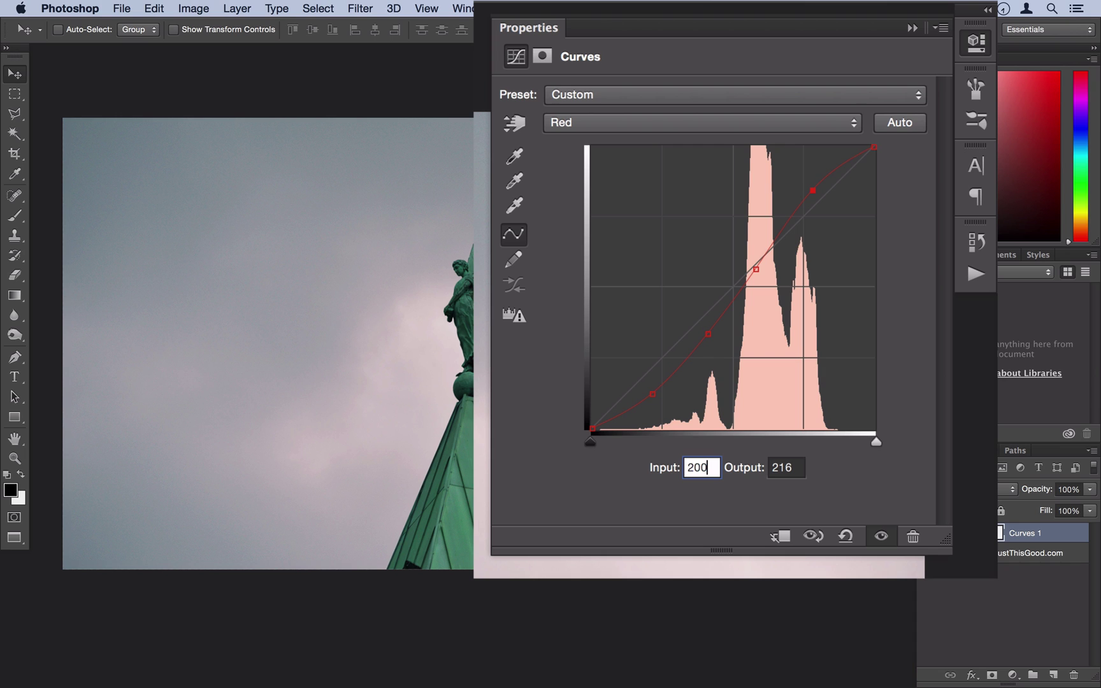
key(Tab)
text(210)
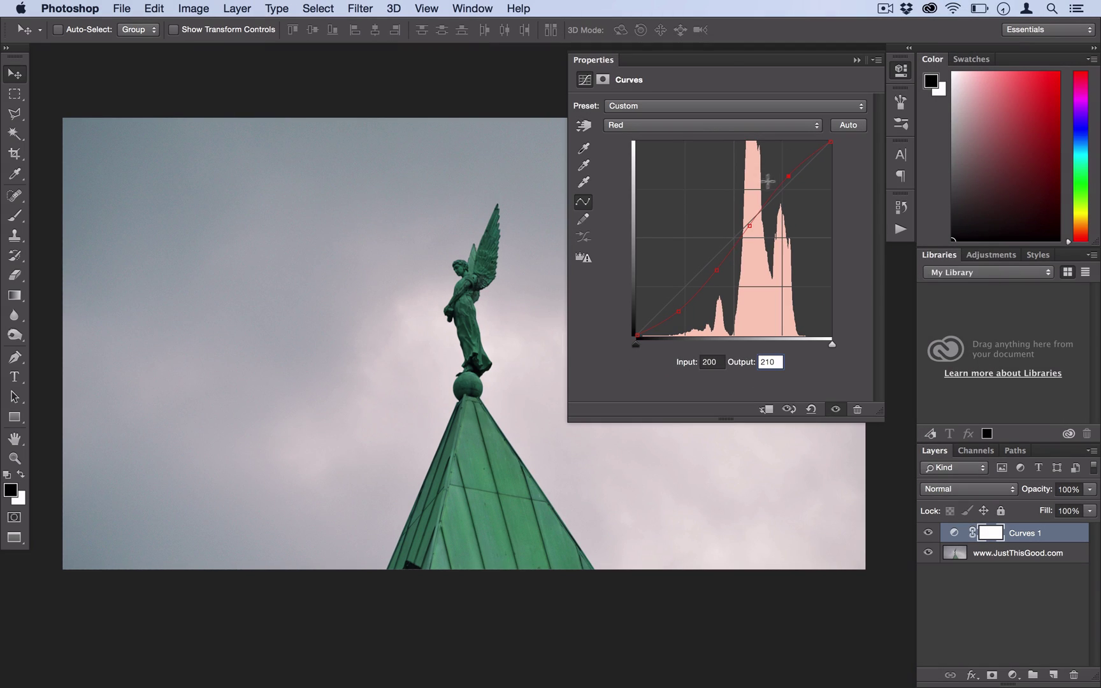
drag(784, 174, 784, 171)
click(754, 126)
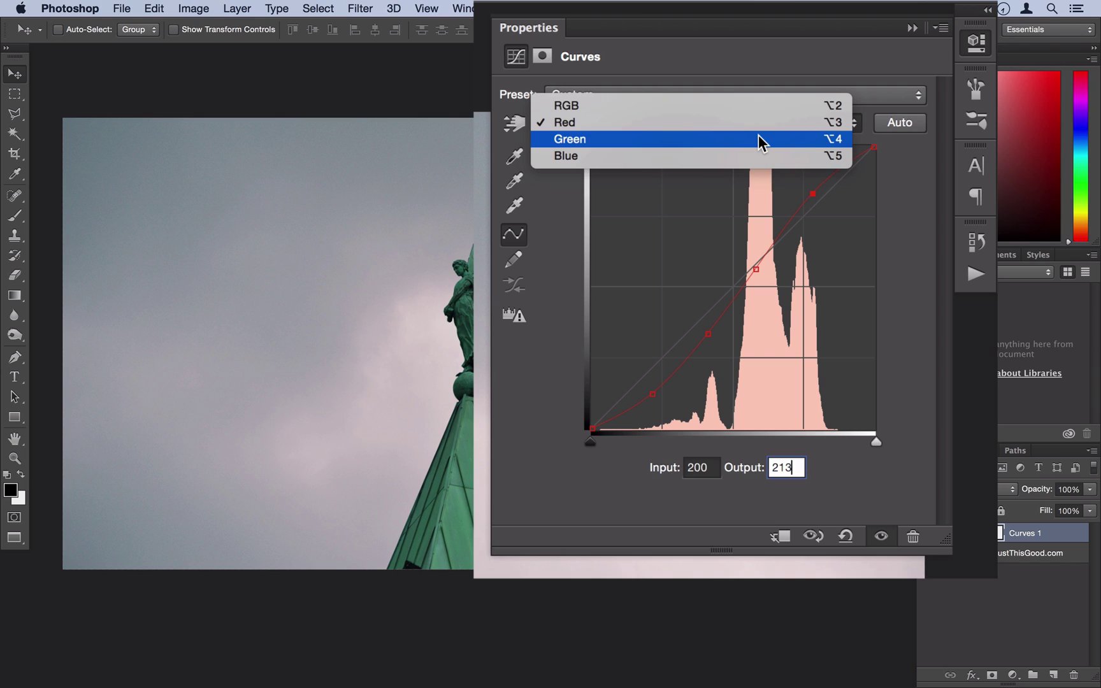
On the Green channel, add curve points at 87→60 and 231→231.
click(757, 137)
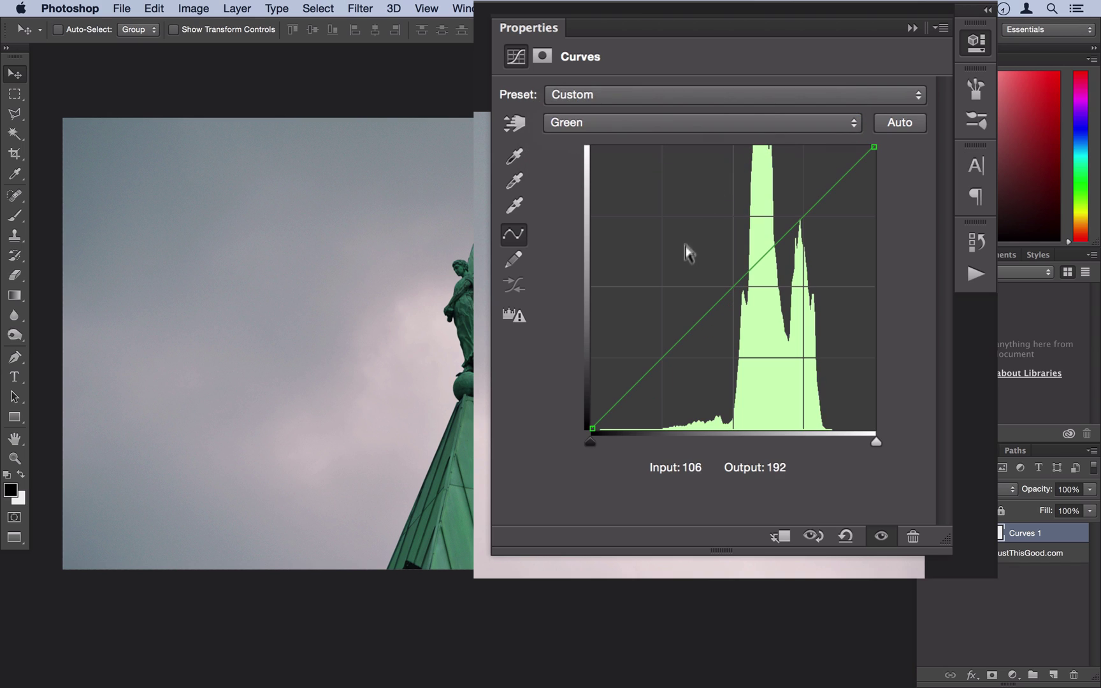
click(646, 361)
click(683, 464)
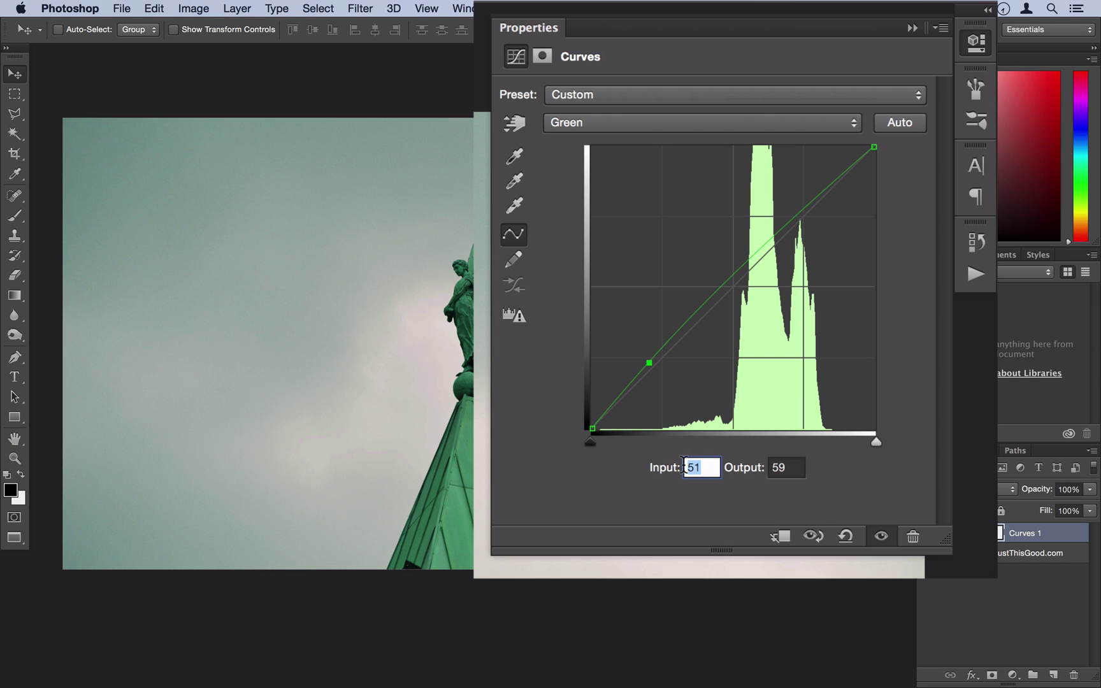
text(87)
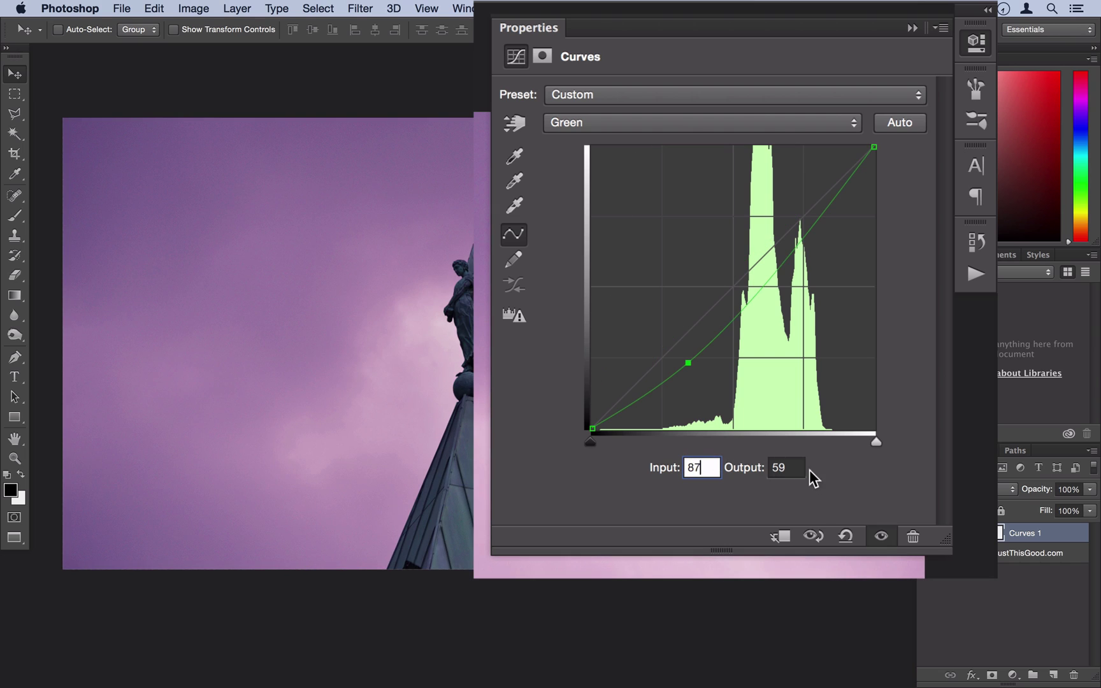
key(Tab)
text(6)
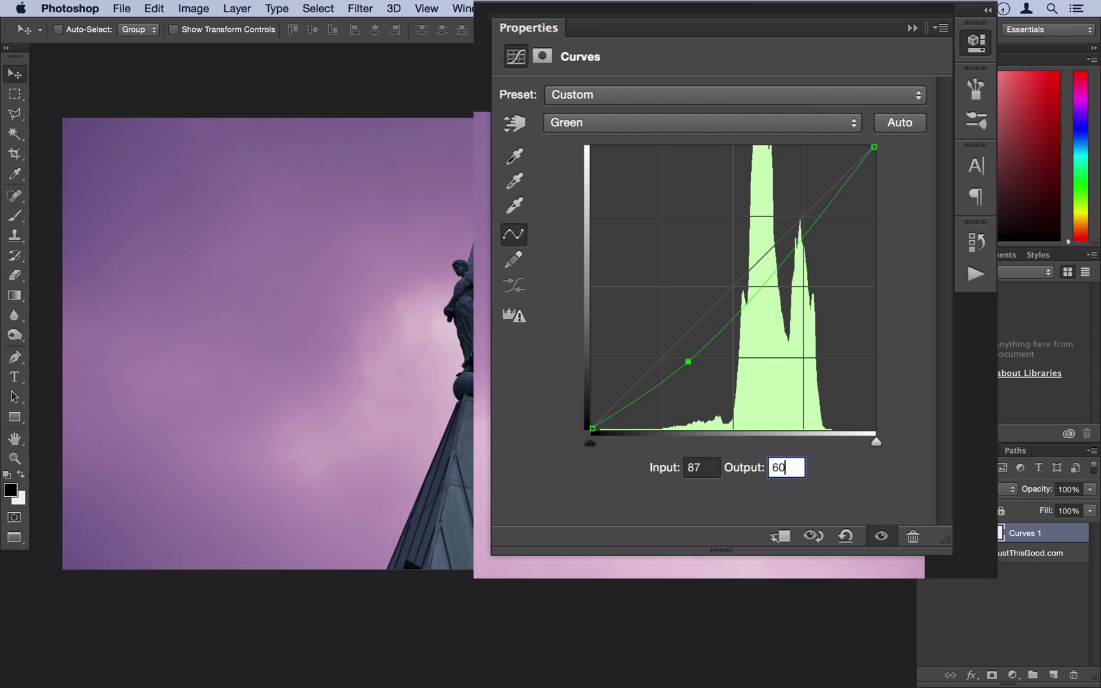
text(0)
click(764, 280)
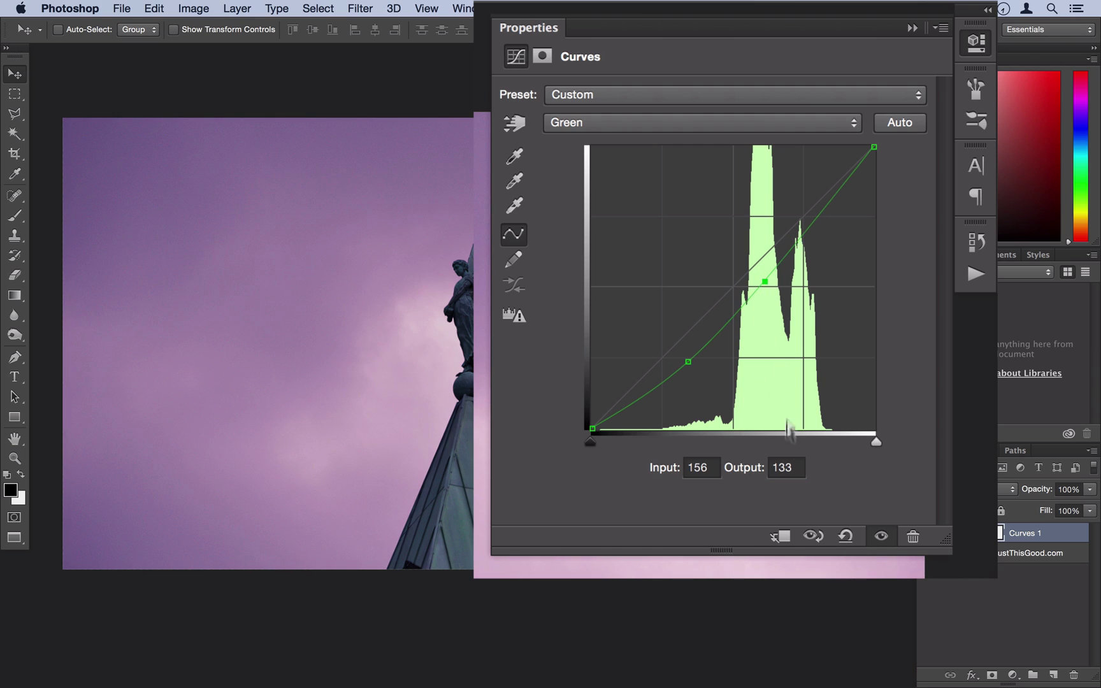
click(712, 467)
text(23)
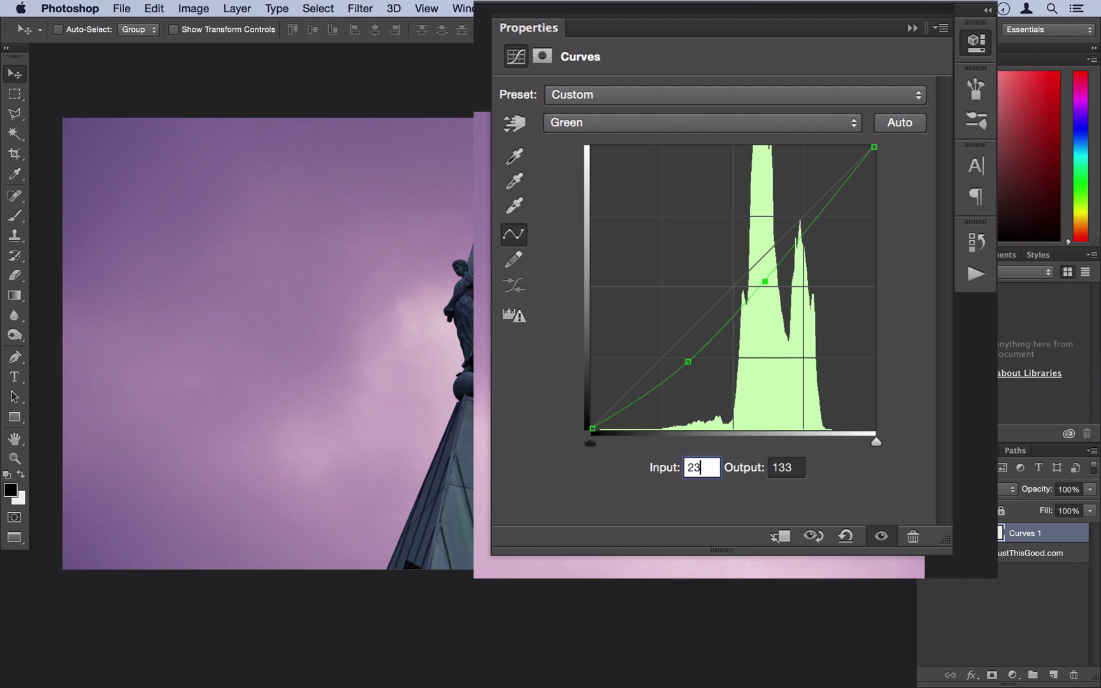
text(1)
key(Tab)
text(23)
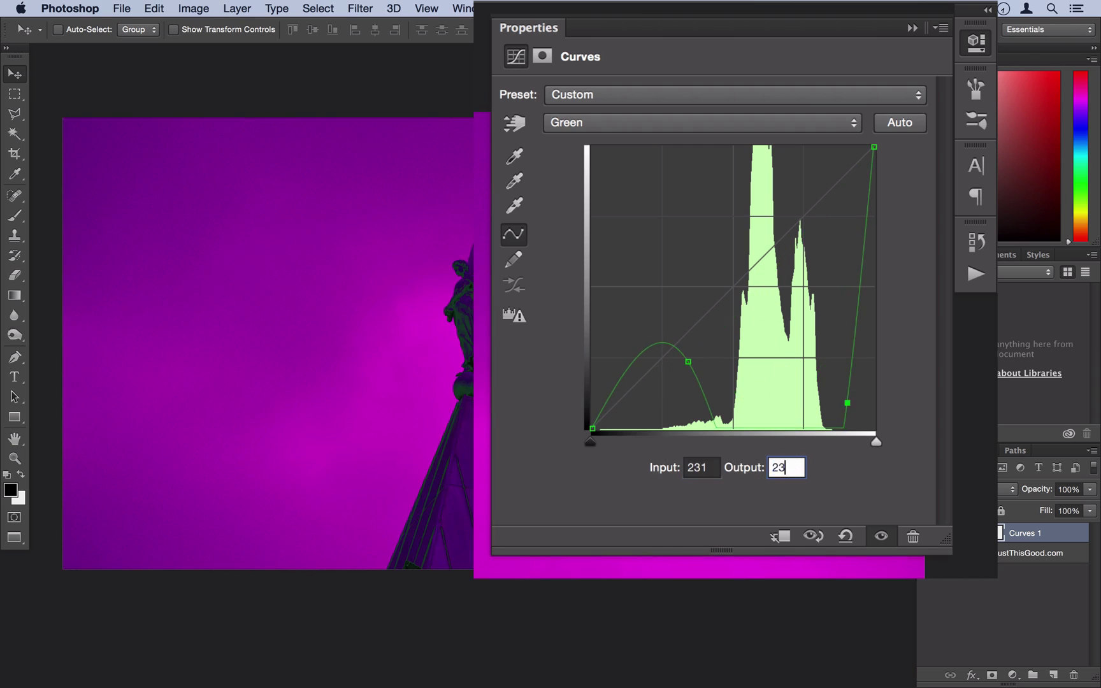
text(1)
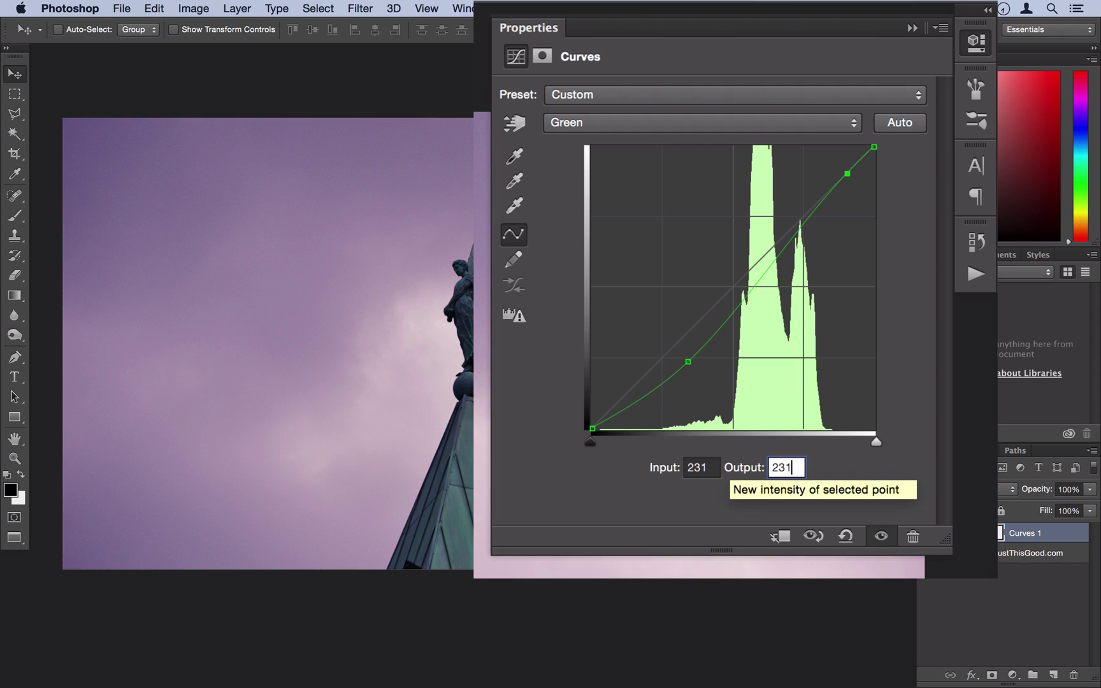
click(790, 117)
Lower the Blue curve's top endpoint to 165 and add points at 163→150 and input 75.
click(782, 135)
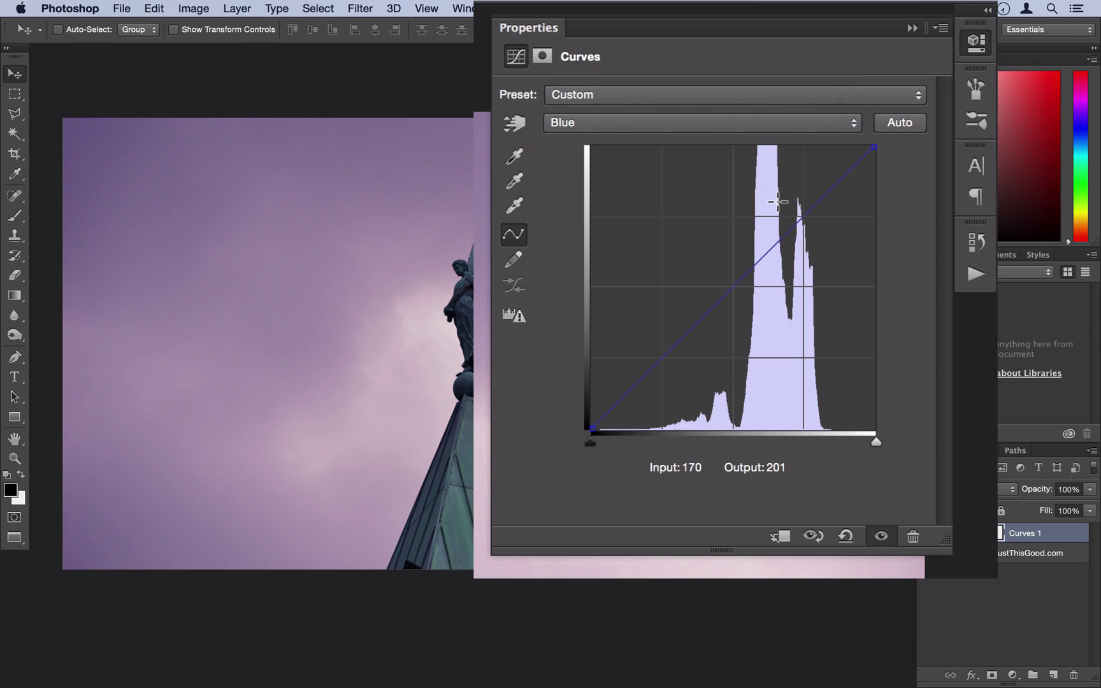
click(869, 144)
drag(869, 145, 884, 243)
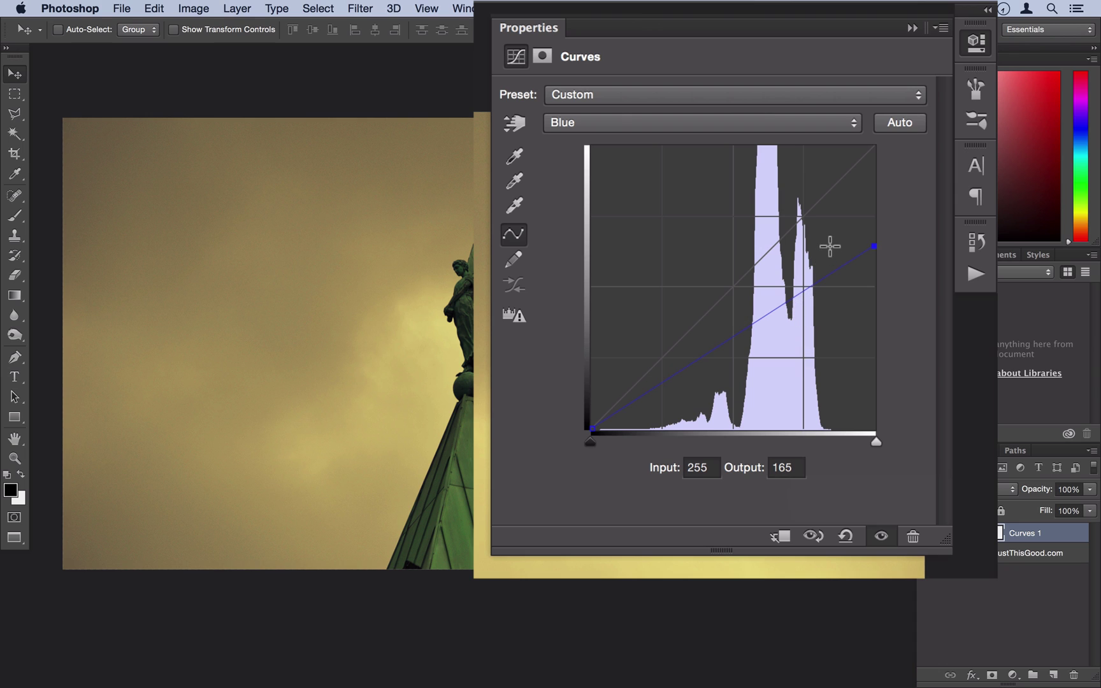
click(815, 278)
double_click(700, 467)
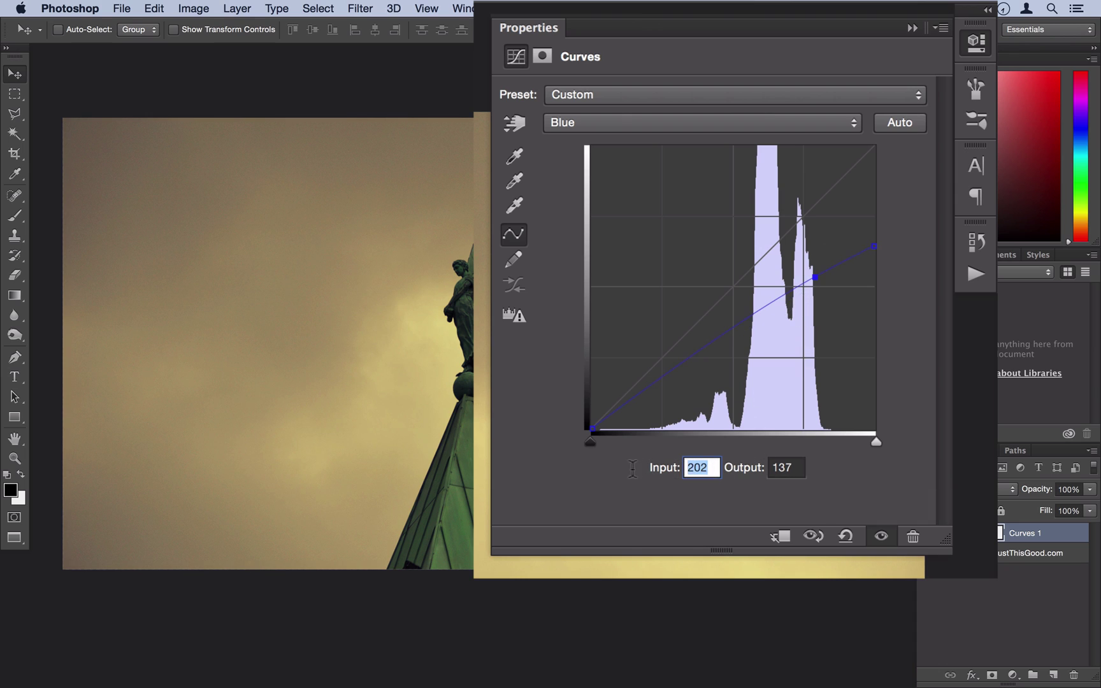
text(163)
double_click(788, 469)
text(150)
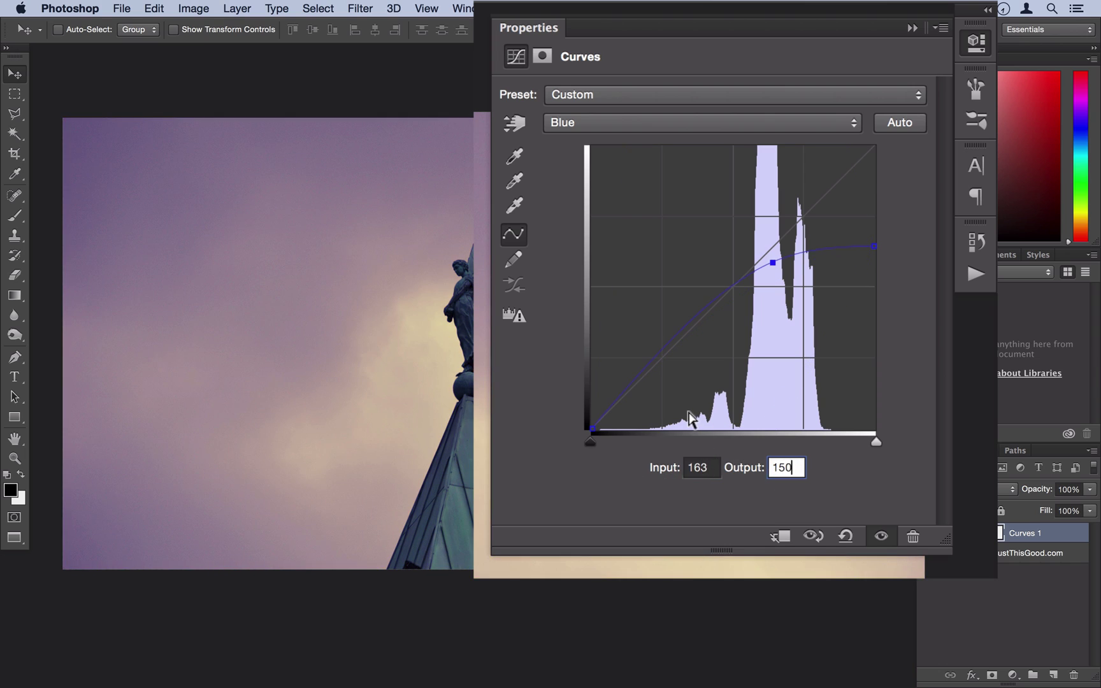
click(664, 348)
double_click(715, 463)
text(75)
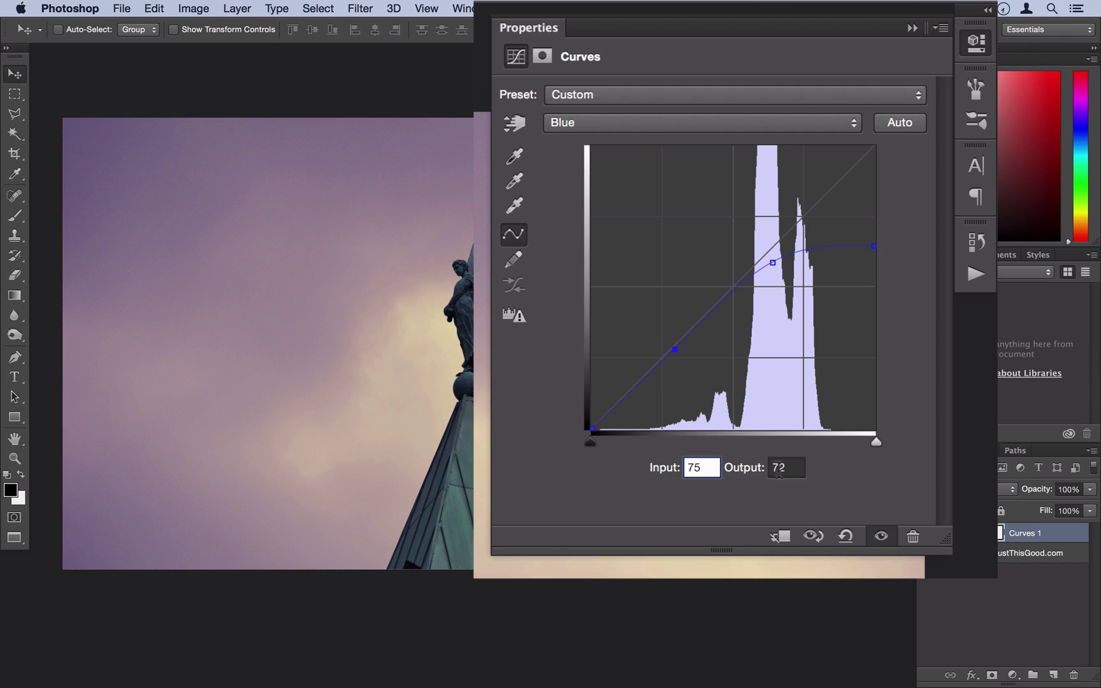
double_click(777, 469)
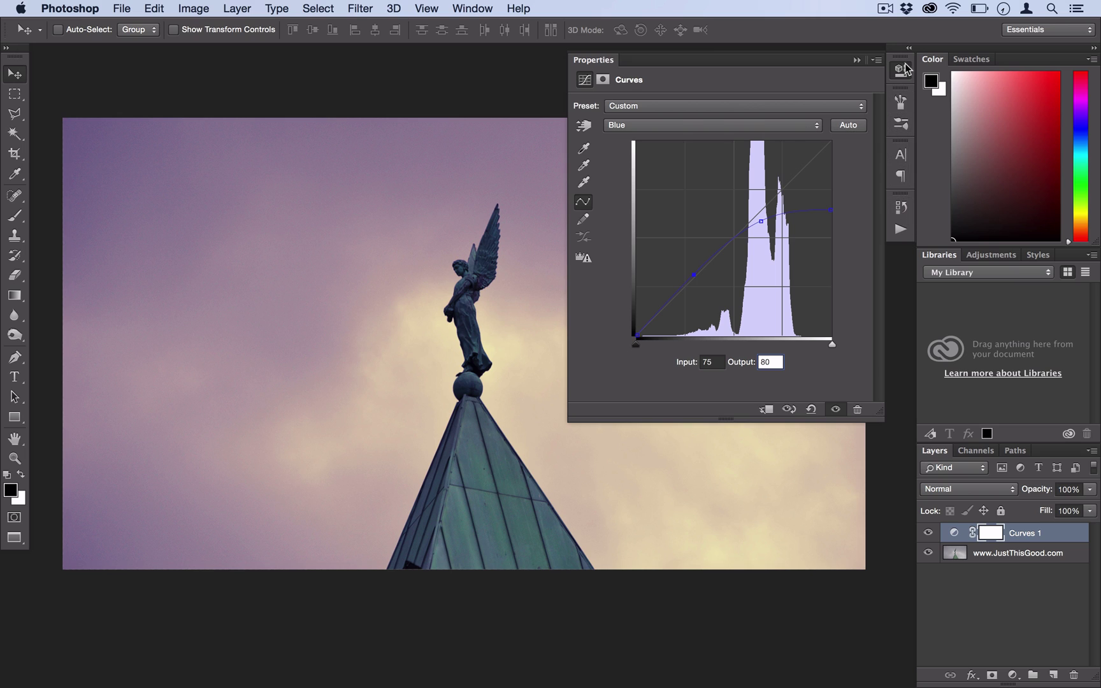
Return the Curves channel to composite RGB and close the Properties panel.
click(809, 130)
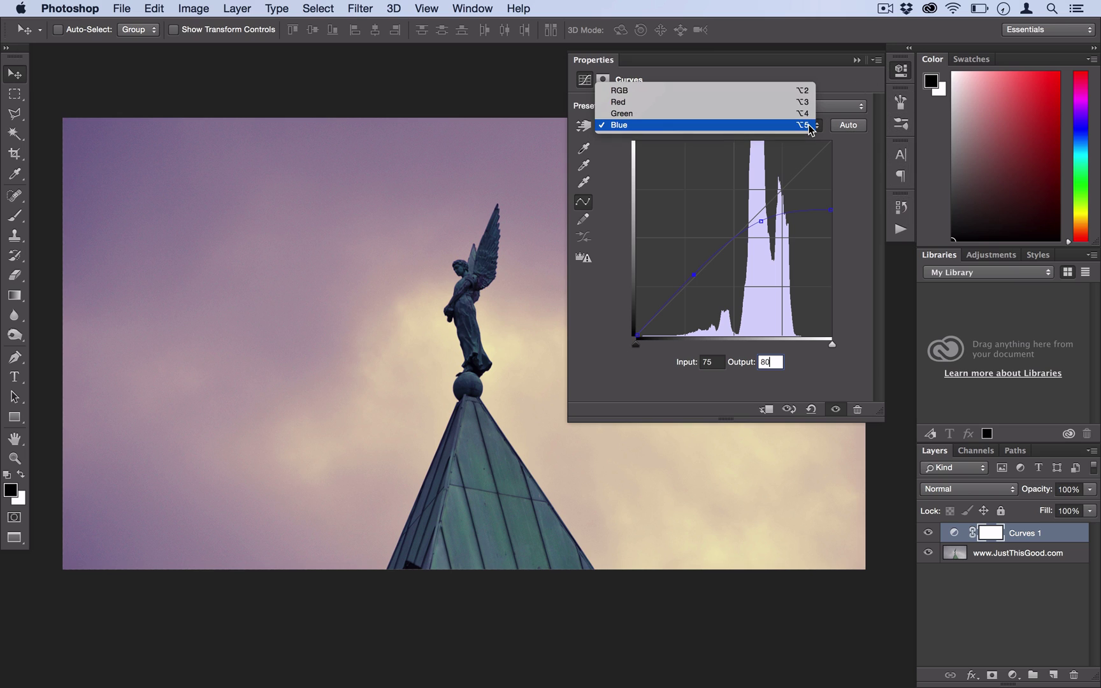
click(796, 89)
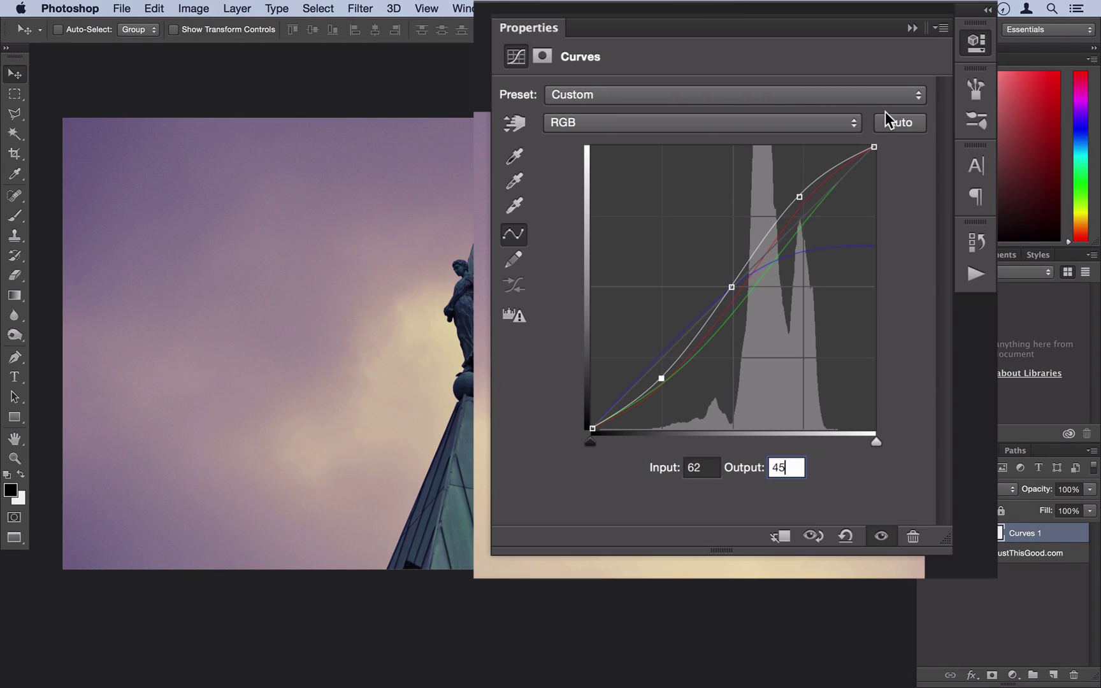
click(901, 70)
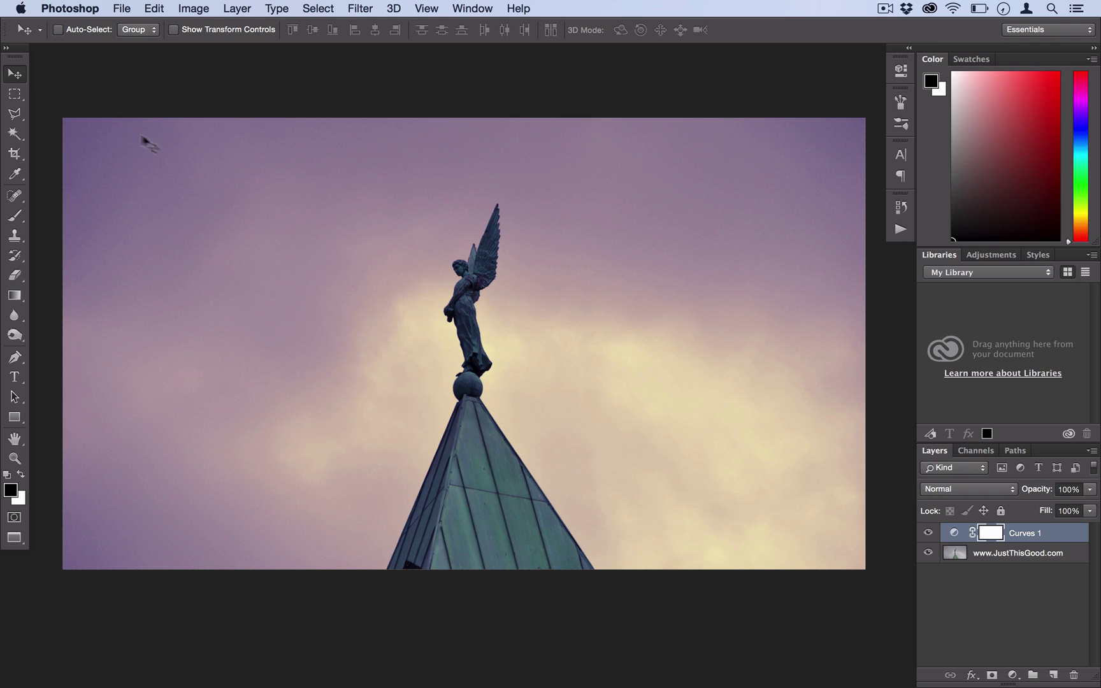
Create a new empty layer named 'Black bars'.
click(237, 8)
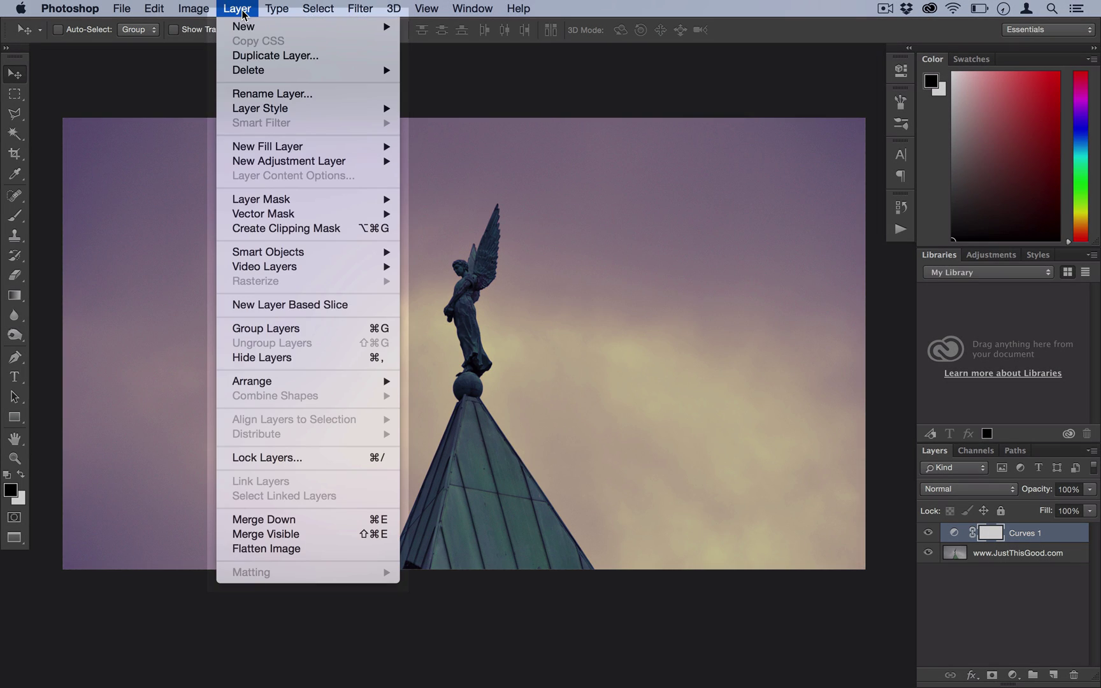
mouse_move(364, 28)
click(409, 30)
text(Black bars)
key(Return)
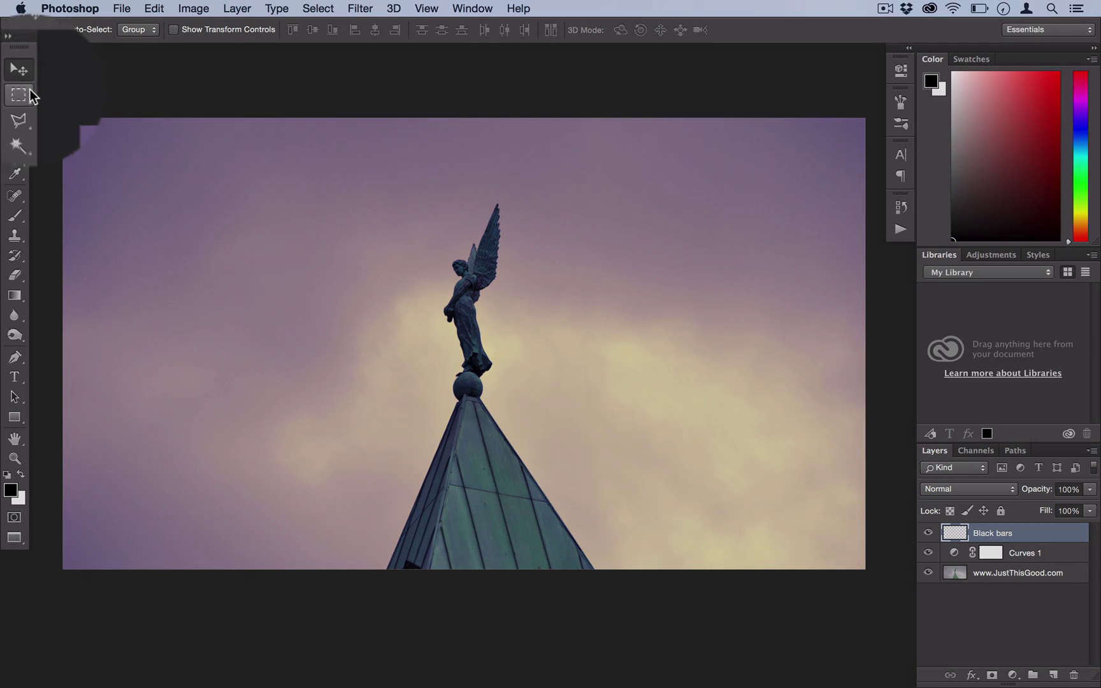
Set the Rectangular Marquee to Fixed Ratio 2.35 × 1 and drag a full-width band.
click(23, 91)
click(46, 89)
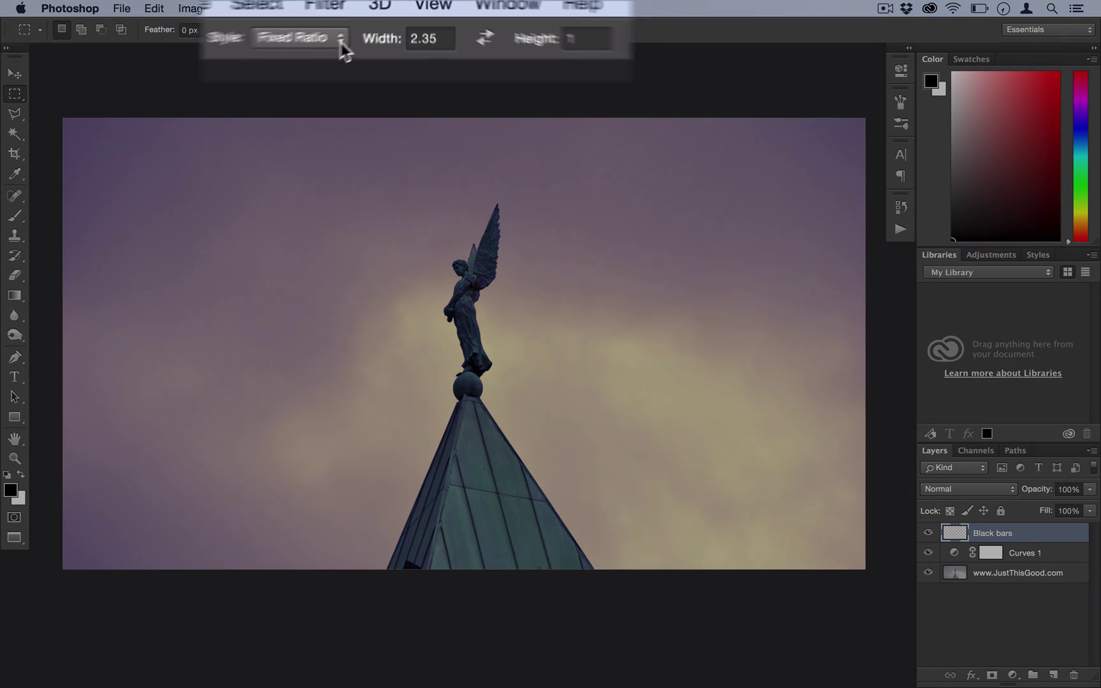
click(368, 30)
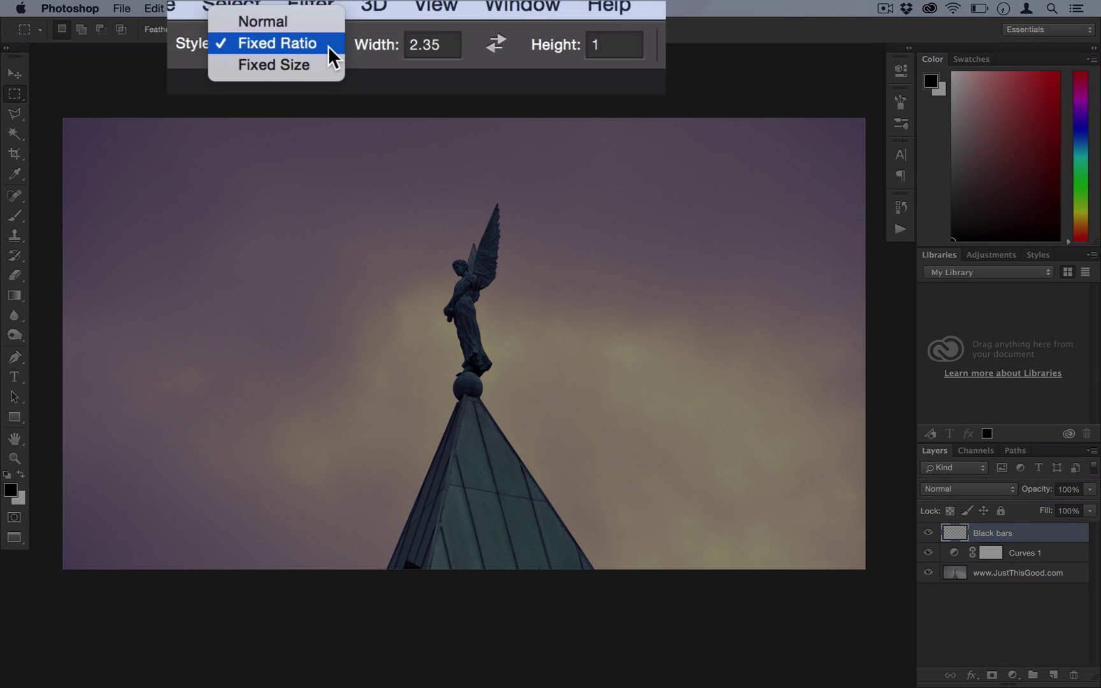
click(276, 43)
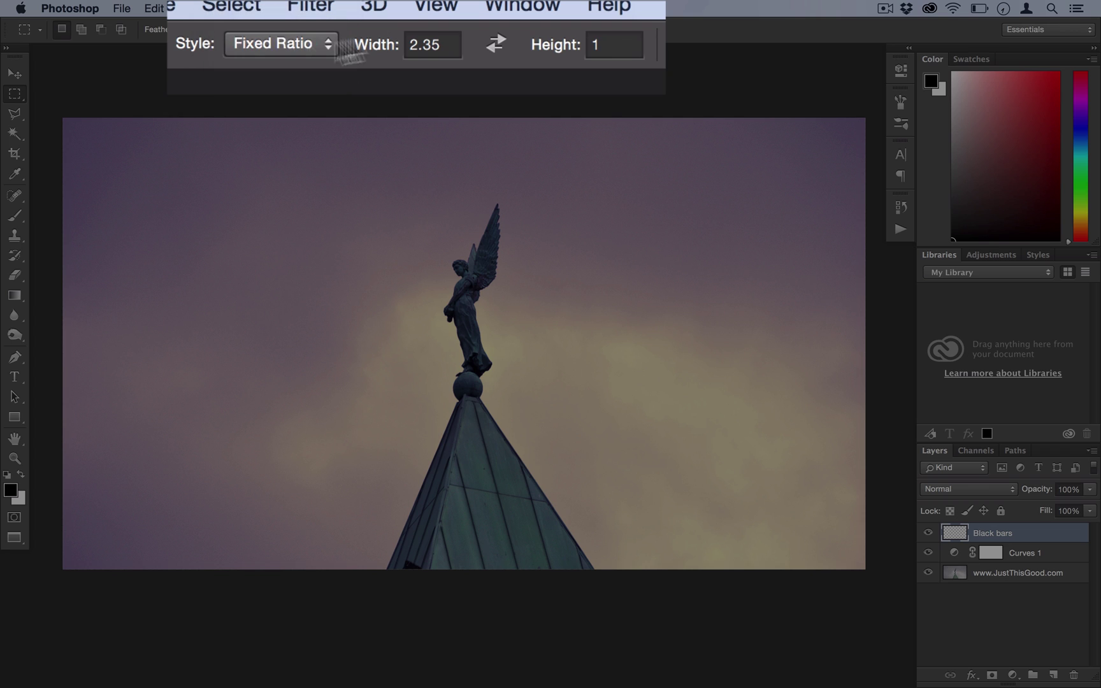
click(446, 44)
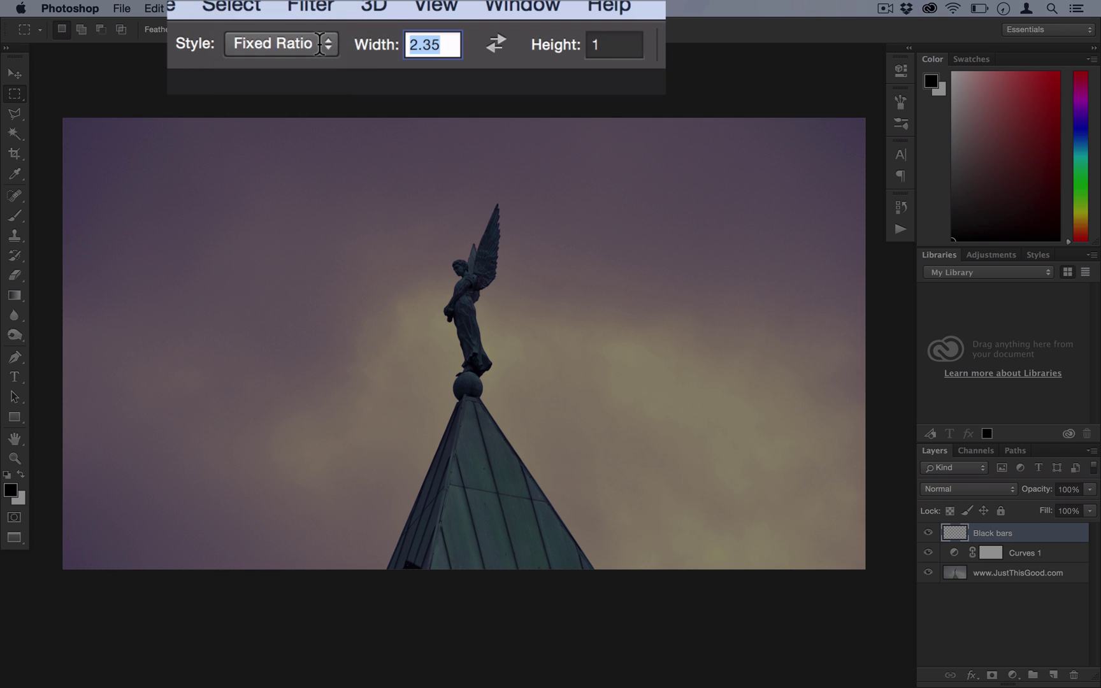
text(2.35)
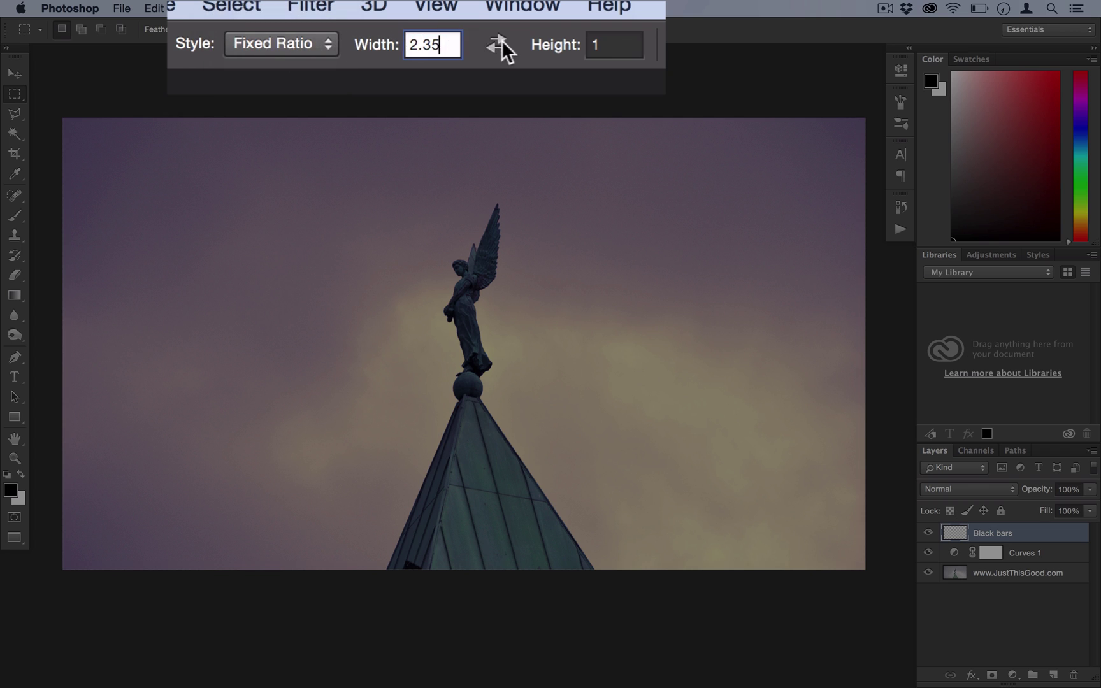
click(615, 44)
text(1)
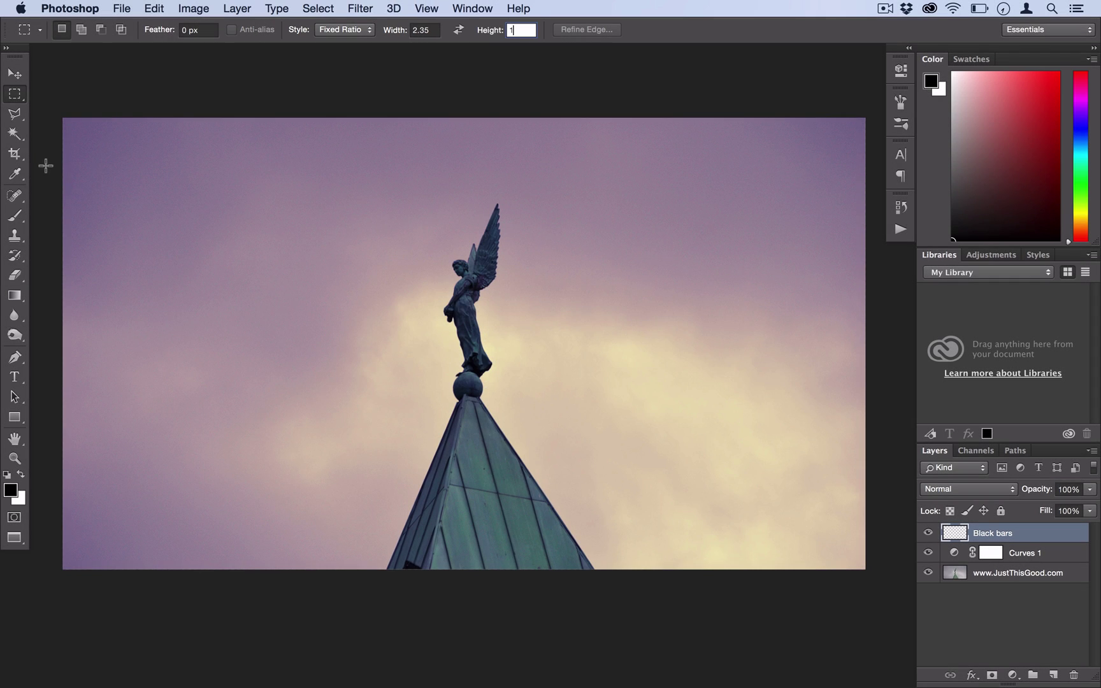
drag(45, 165, 1067, 551)
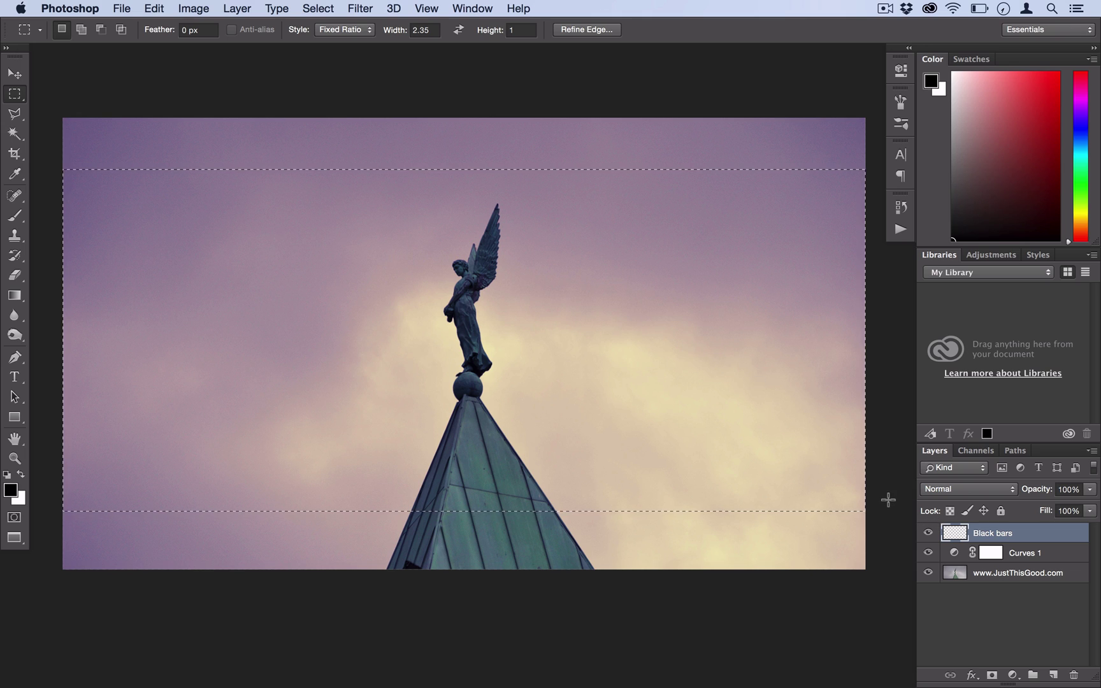
Nudge the 2.35:1 selection down slightly so the top and bottom strips are even.
drag(518, 327, 513, 327)
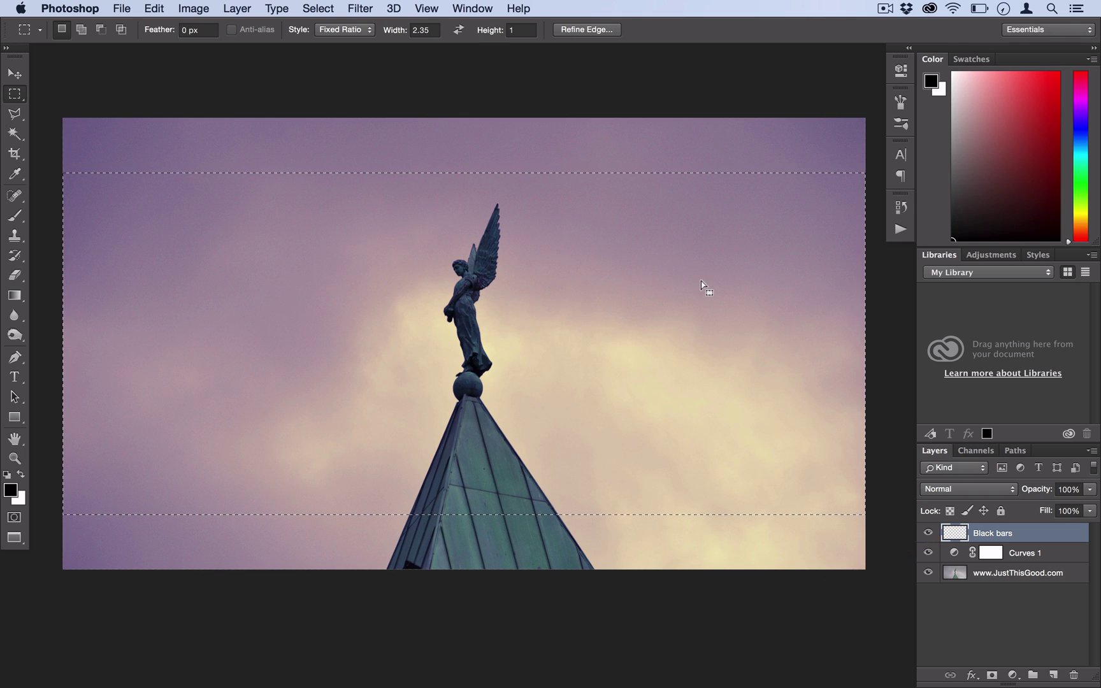
Invert the band selection, fill the top and bottom strips with 100% black, then deselect.
right_click(584, 271)
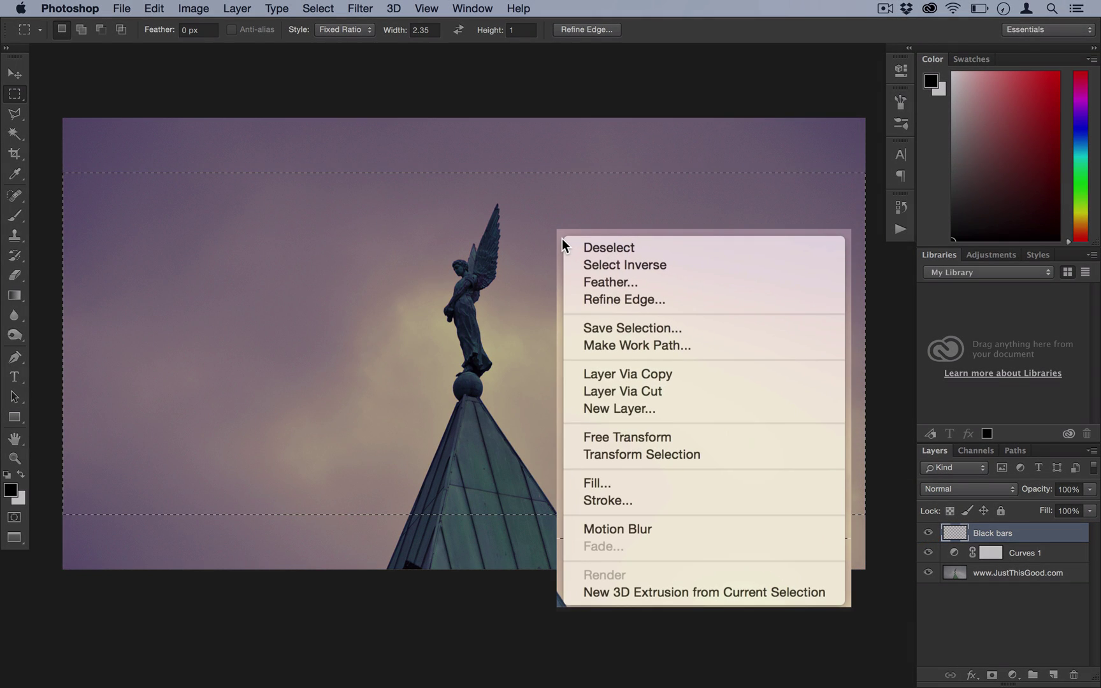
click(593, 265)
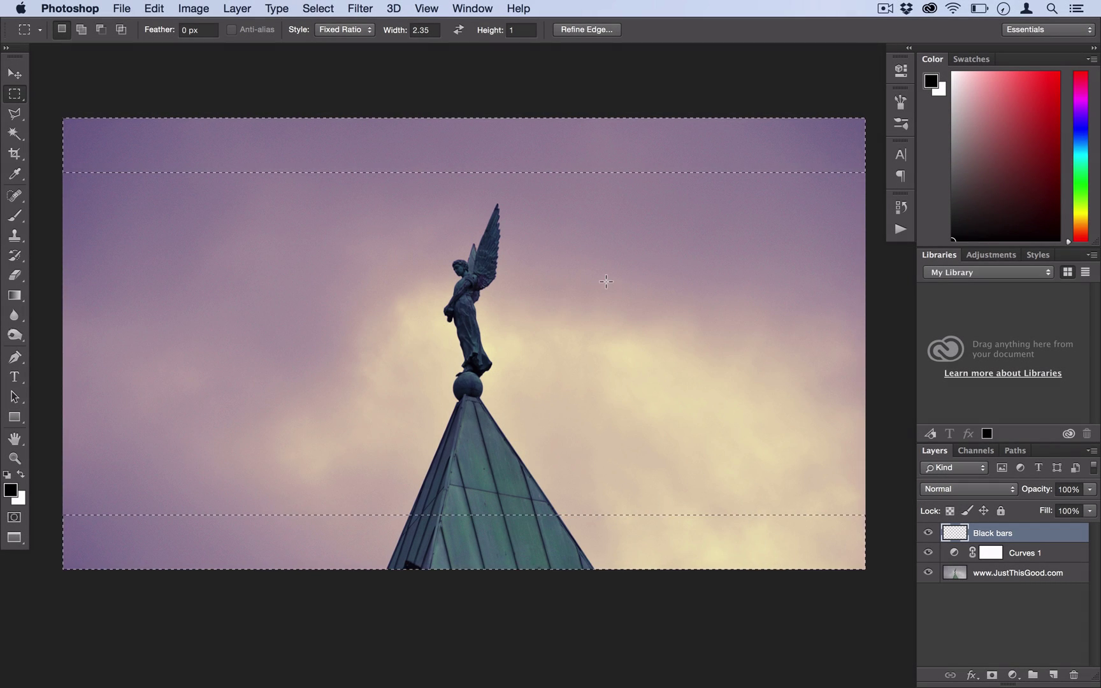
right_click(526, 232)
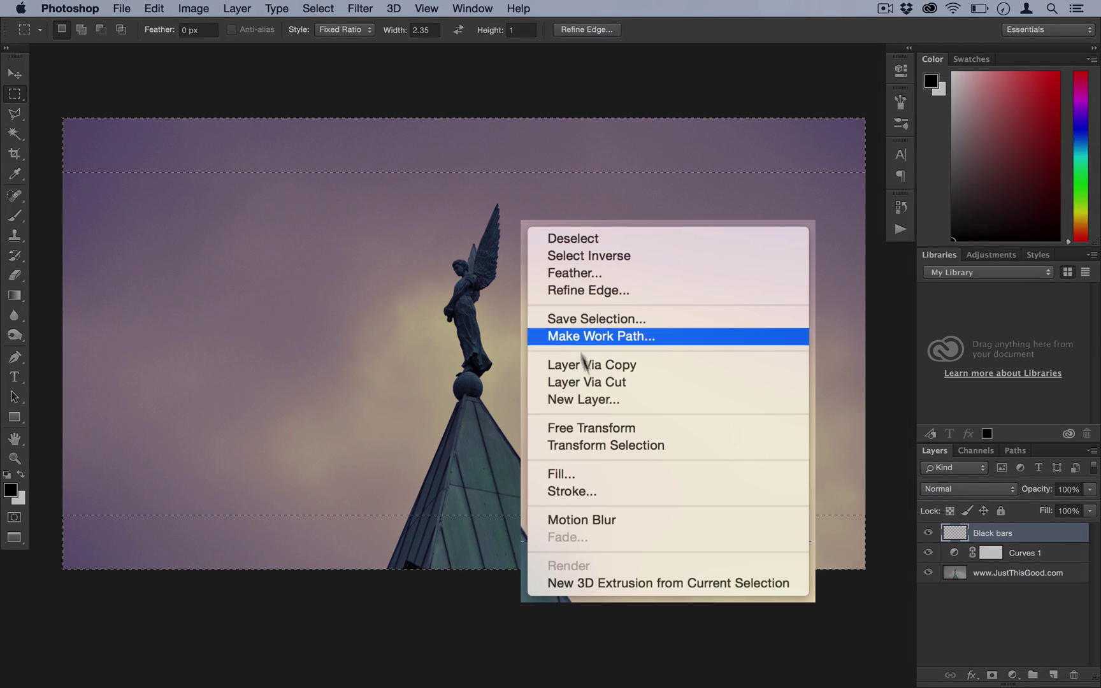
click(610, 472)
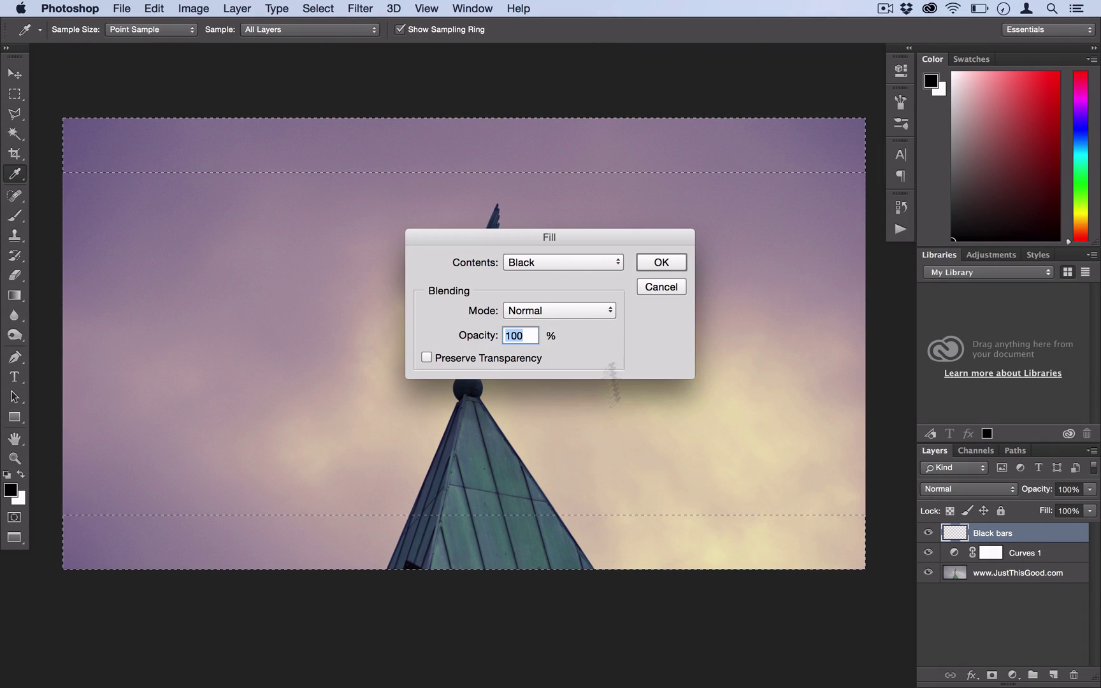
click(561, 257)
click(560, 262)
click(655, 261)
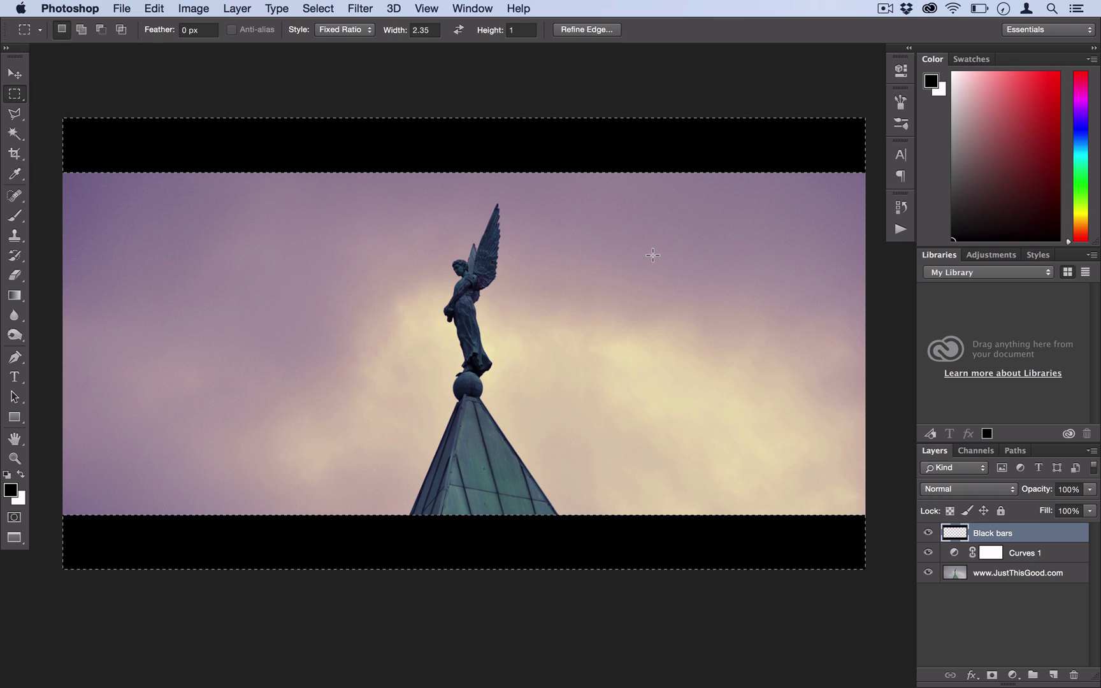
right_click(689, 239)
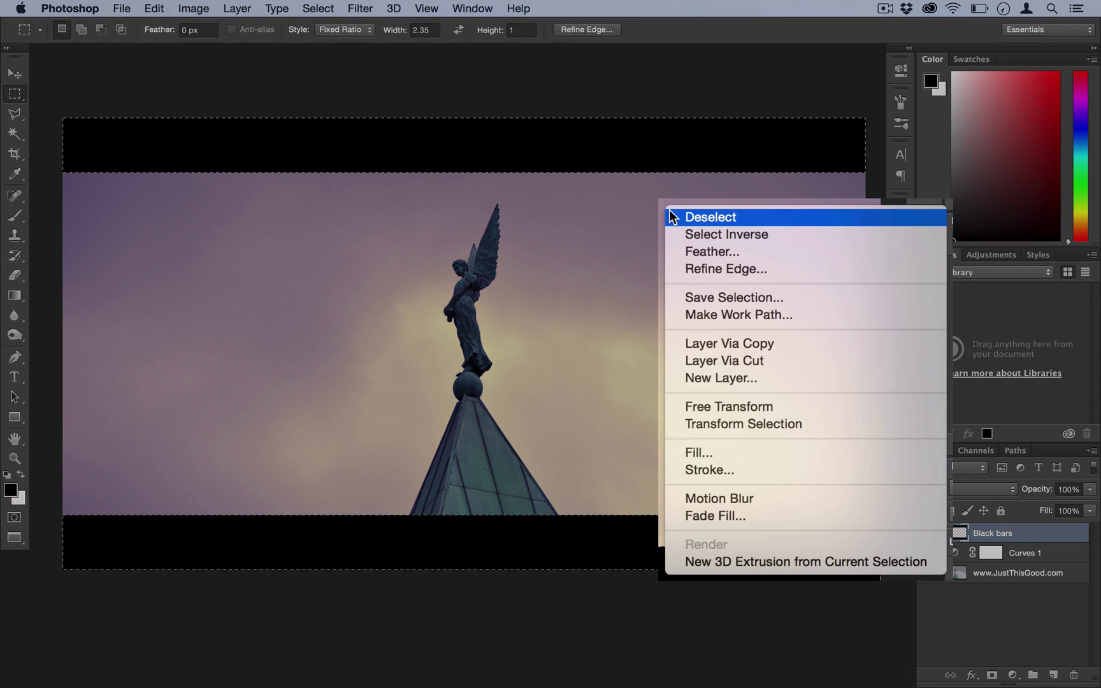
click(694, 244)
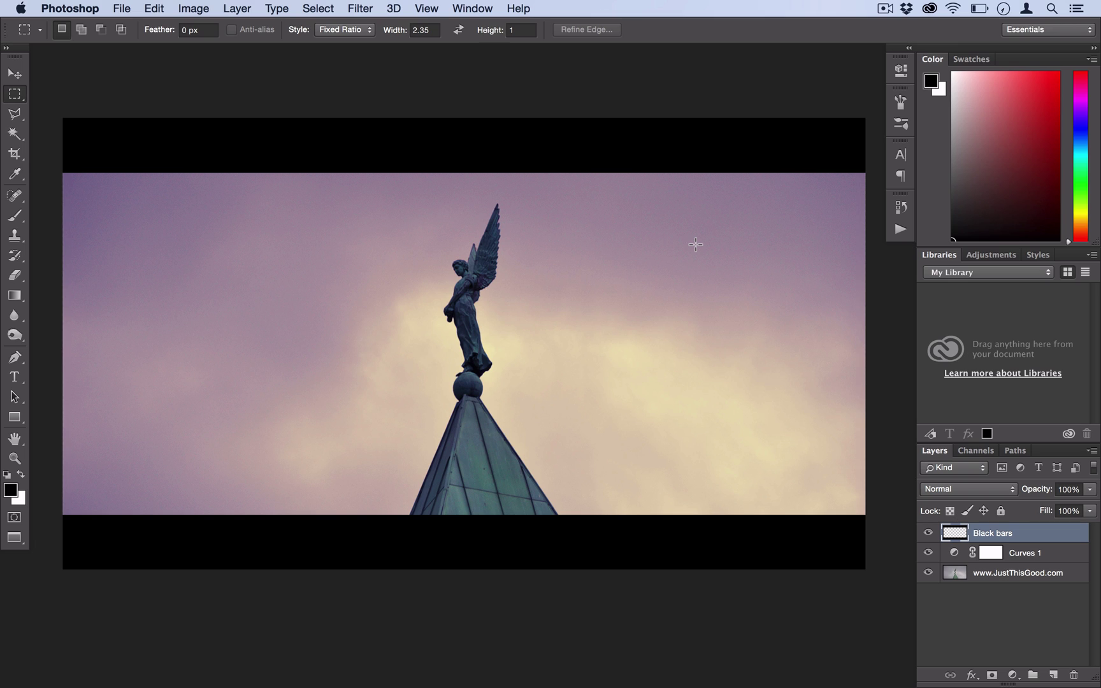